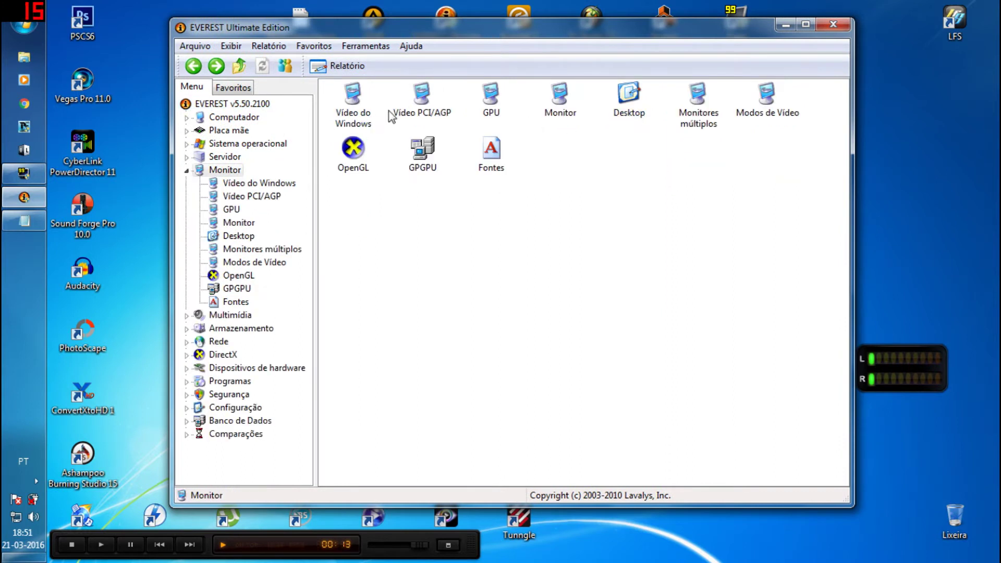
Review the Vídeo PCI/AGP, GPU, Monitor, Desktop, Monitores múltiplos and Modos de Vídeo pages of the Monitor category.
double_click(410, 111)
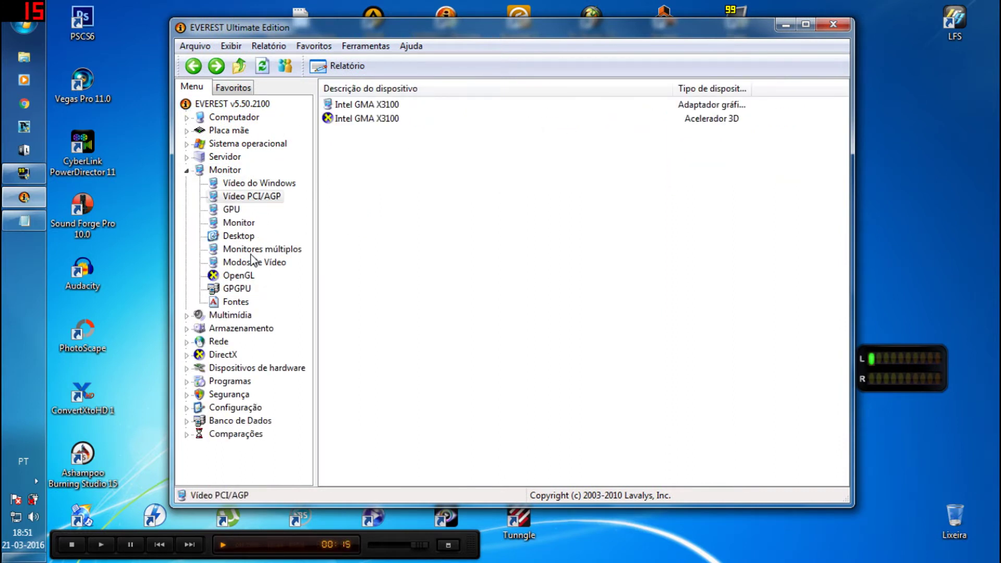
left_click(240, 209)
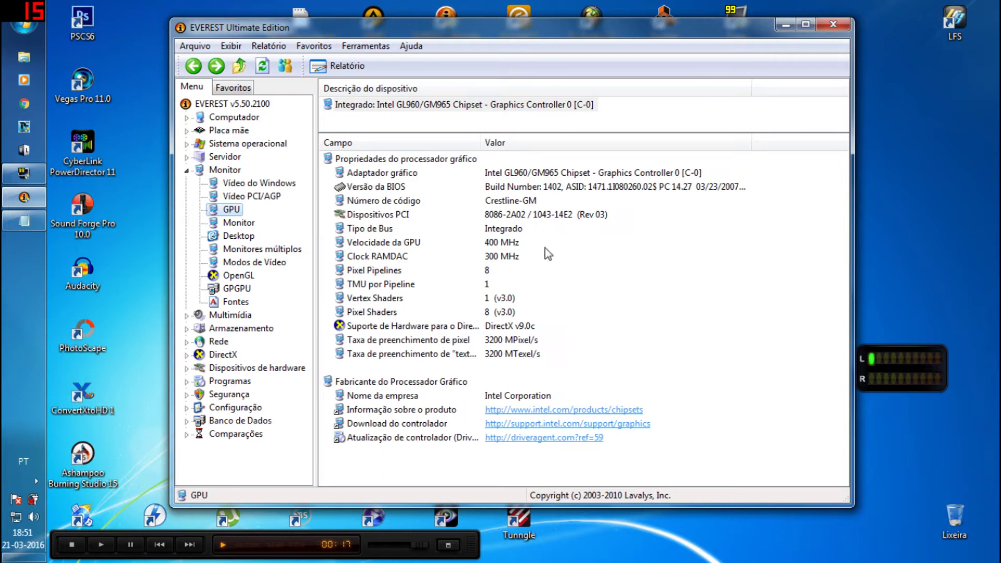
left_click(245, 224)
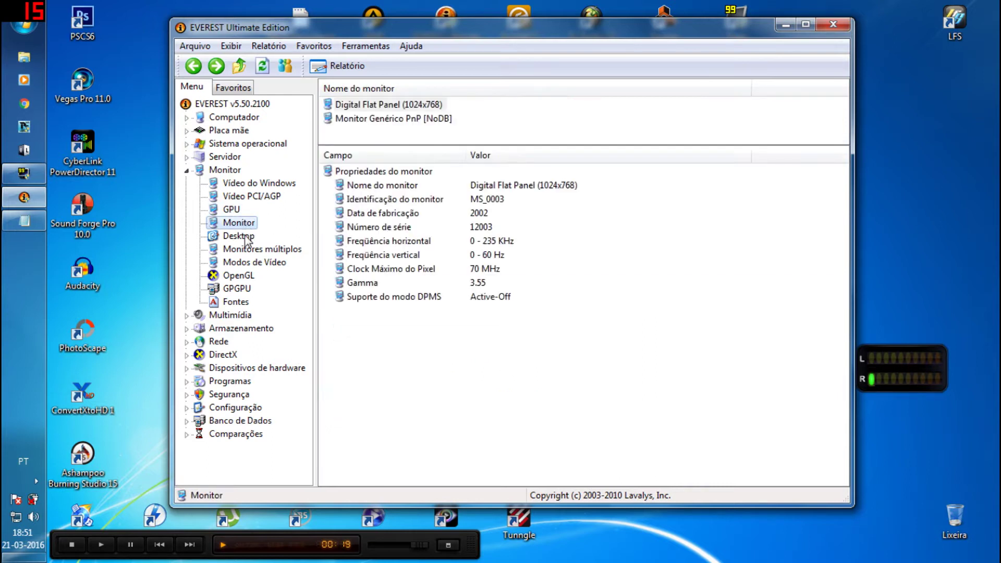
left_click(246, 236)
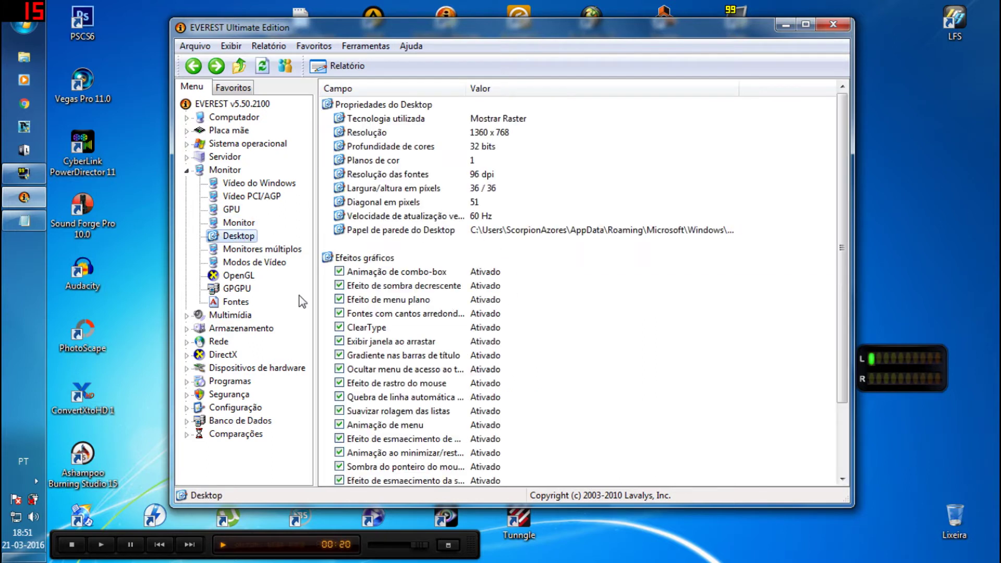
left_click(243, 251)
left_click(258, 262)
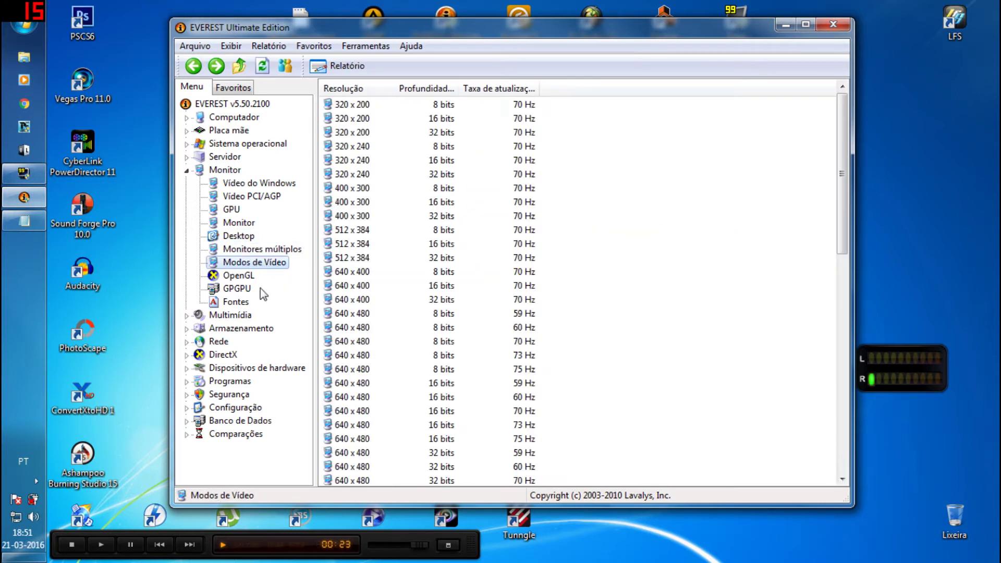
Examine the OpenGL properties and the OpenGL Compliancy list, including the OpenGL 2.0, 2.1 and 3.0 entries.
left_click(243, 276)
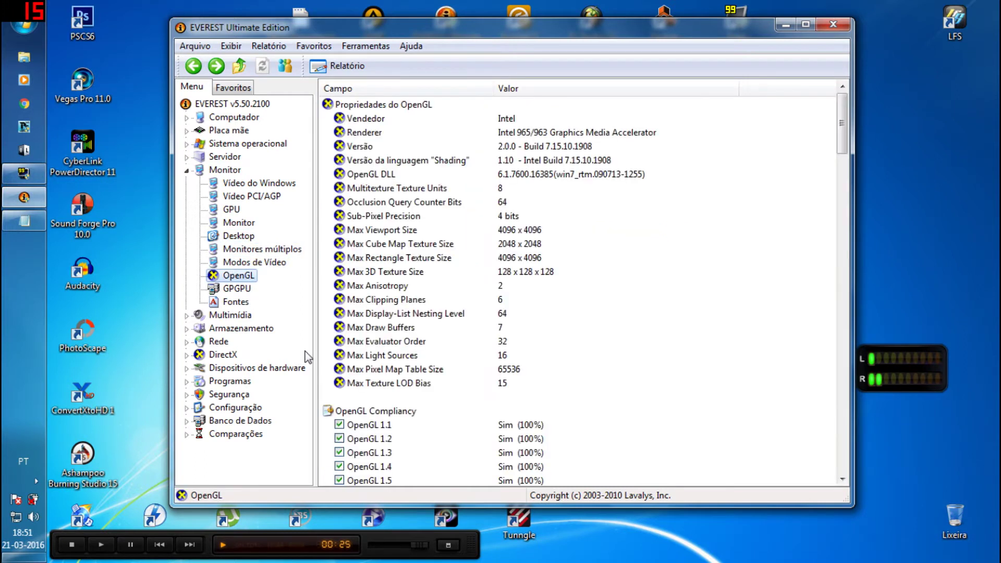
left_click(476, 430)
scroll(476, 430, "down", 3)
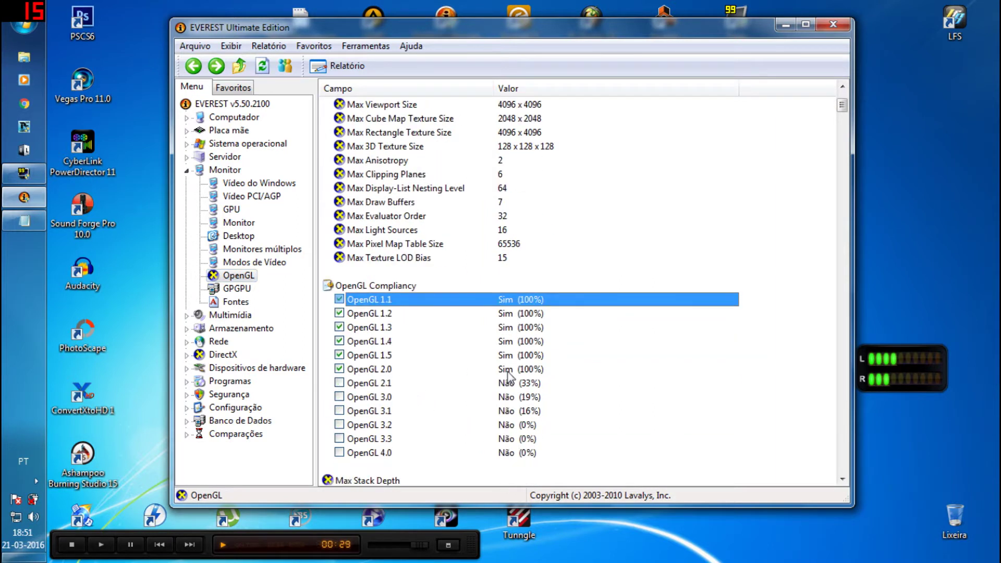
left_click(440, 369)
left_click(465, 383)
left_click(429, 396)
scroll(470, 365, "up", 3)
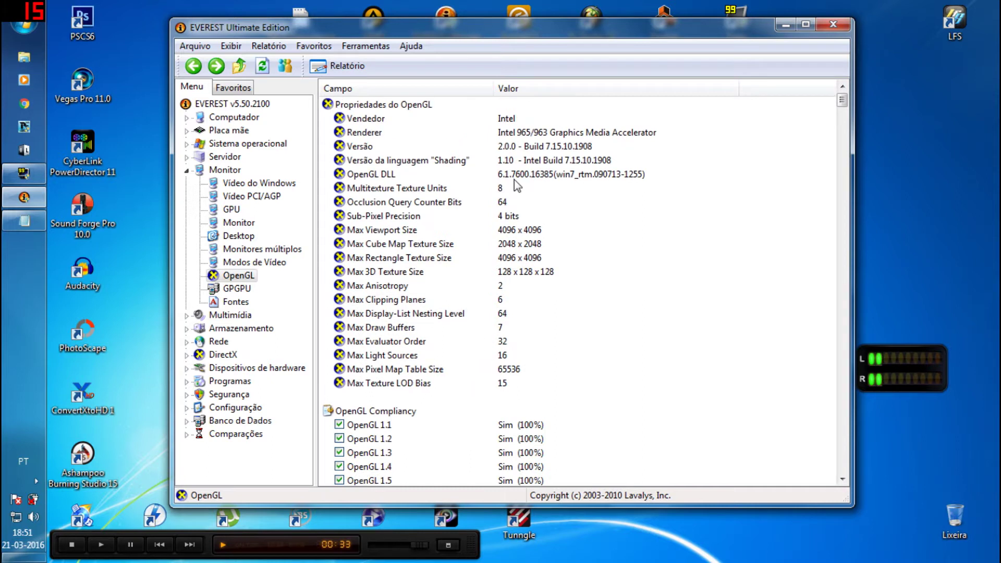
Recheck the GPU and Vídeo PCI/AGP pages, and examine the adapter's description, driver version, provider and memory size under Vídeo do Windows.
left_click(232, 210)
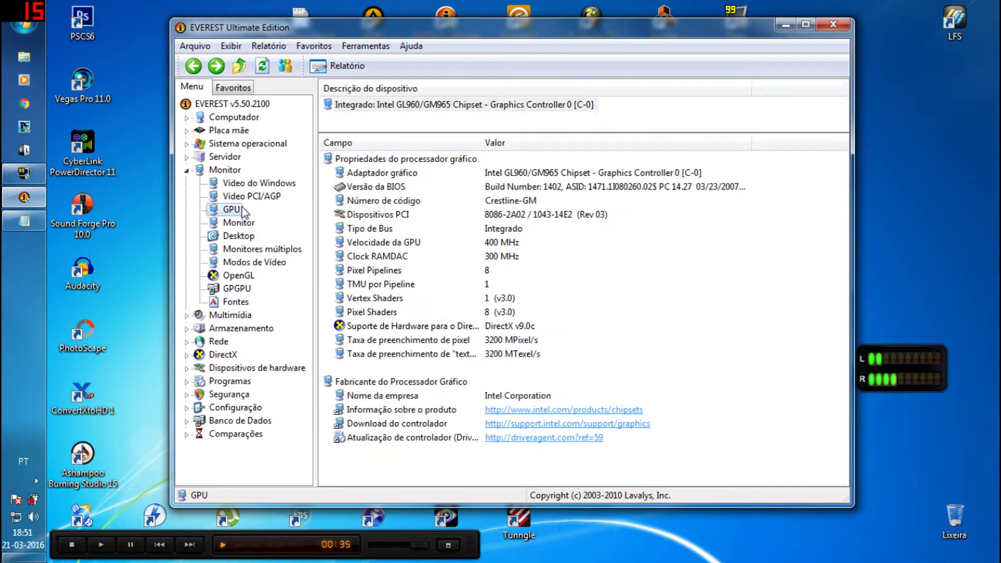
left_click(255, 197)
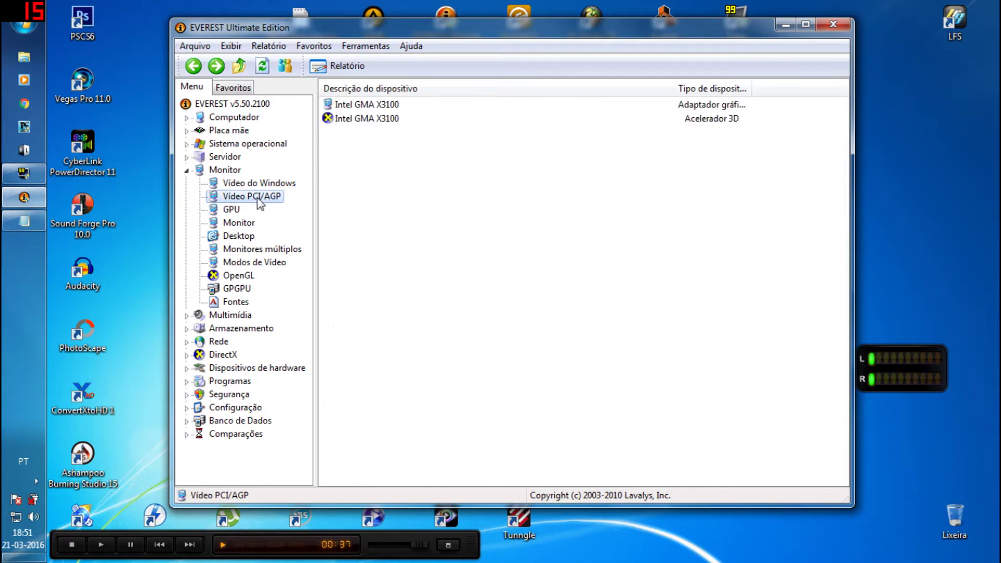
left_click(261, 184)
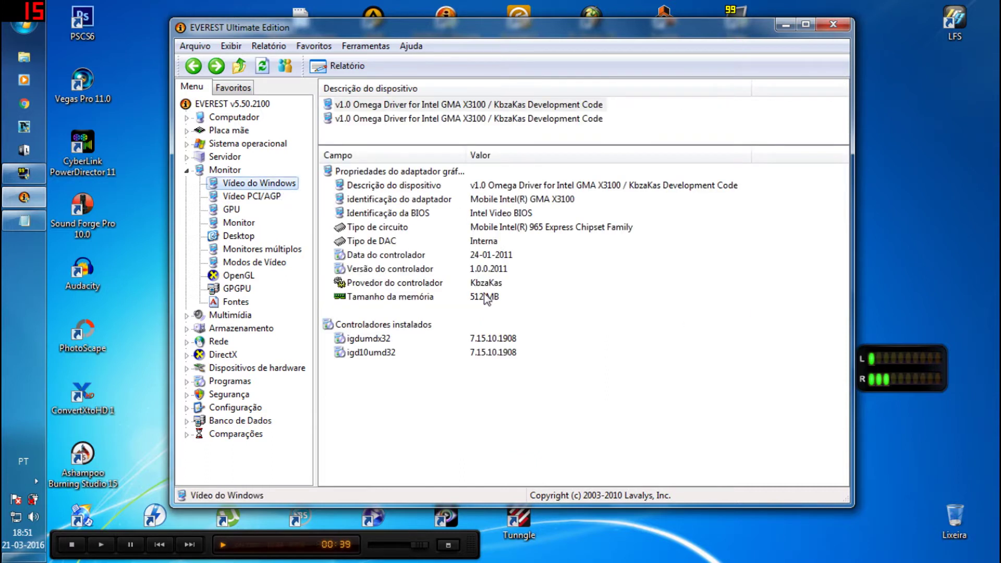
left_click(433, 298)
left_click(449, 284)
left_click(474, 268)
left_click(494, 228)
left_click(519, 187)
left_click(513, 200)
left_click(472, 297)
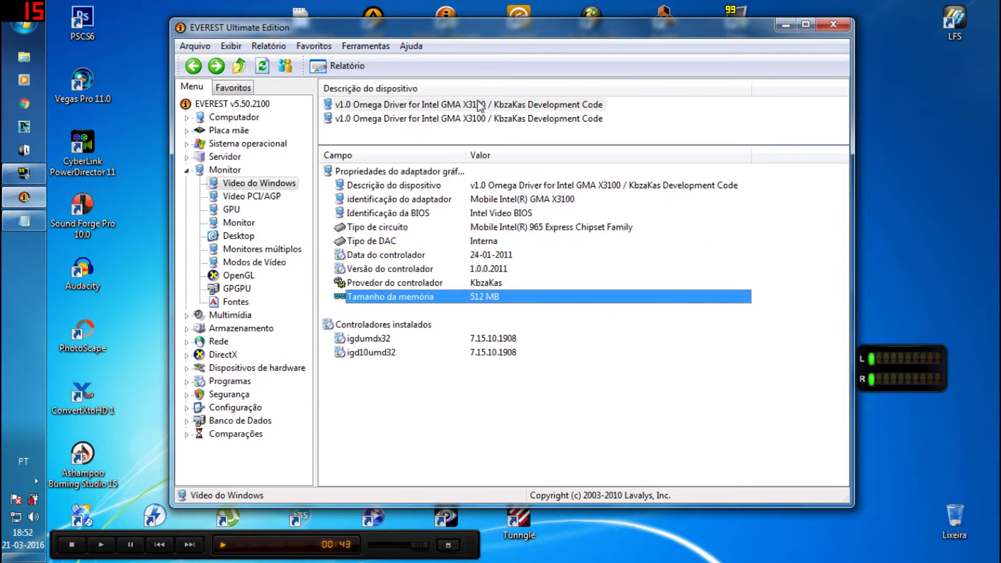
Open the Registry Editor with regedit beside the EVEREST window and expand the HKEY_LOCAL_MACHINE key.
left_click_drag(496, 35, 821, 21)
left_click(23, 21)
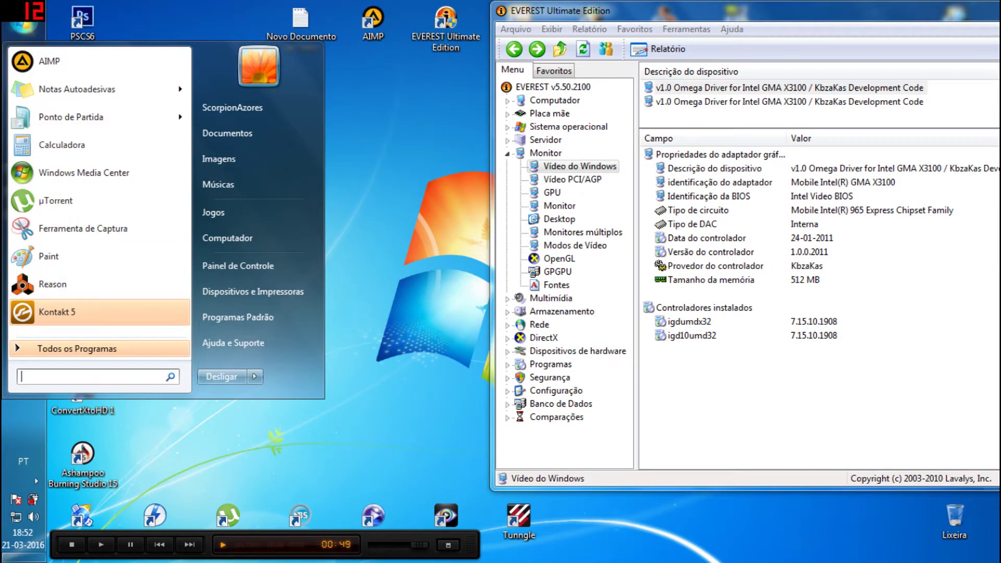
type("regedit")
key("Return")
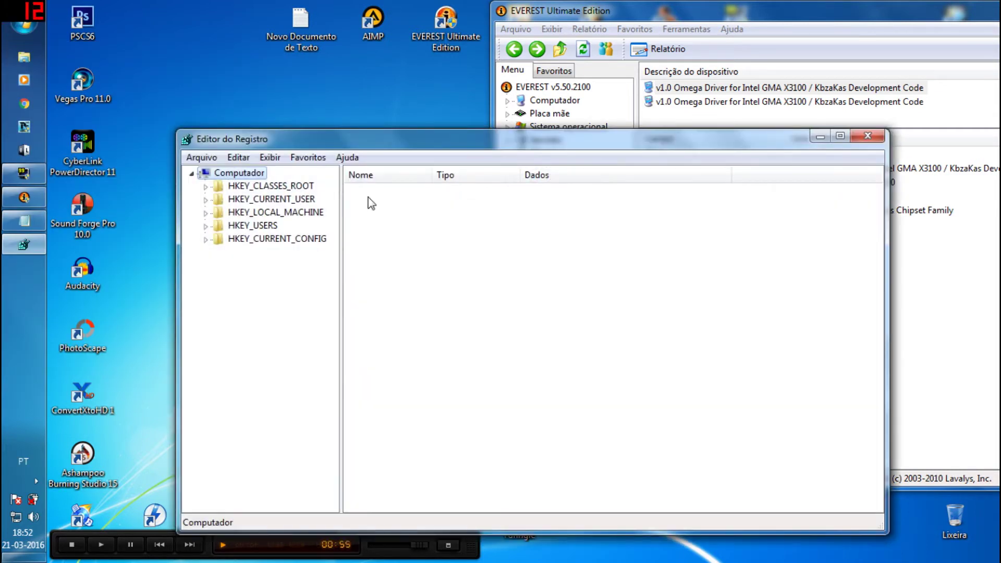
left_click_drag(486, 137, 377, 30)
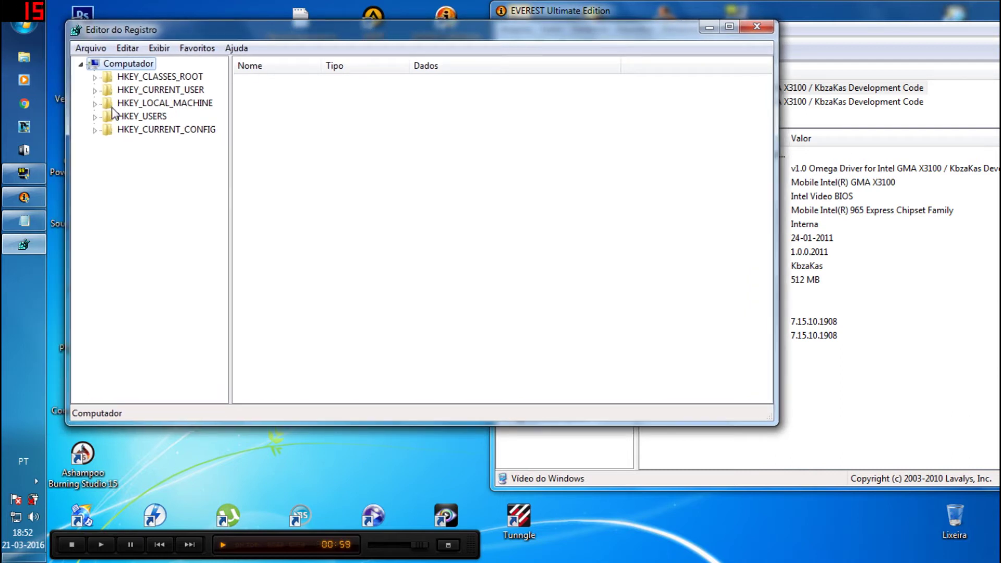
left_click(94, 104)
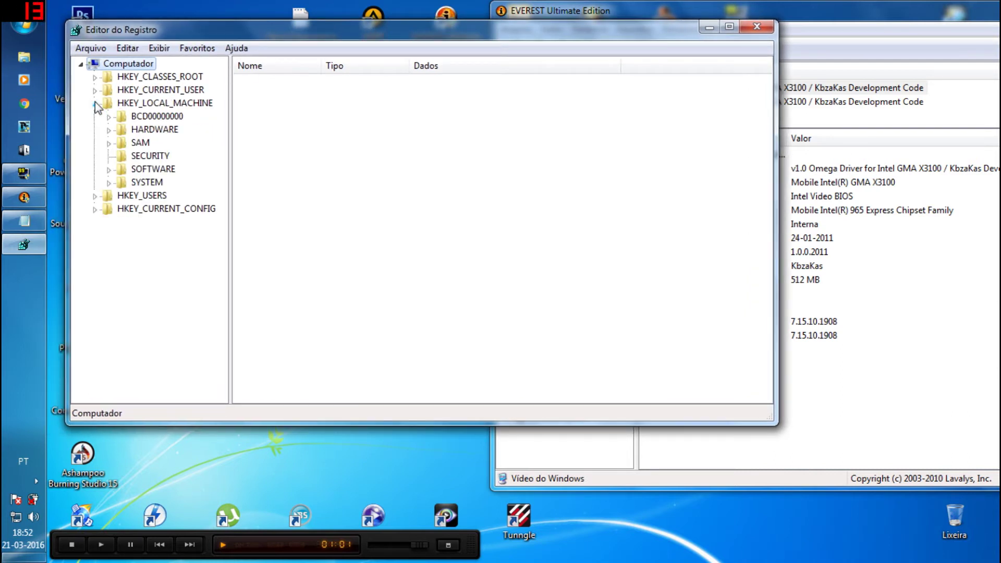
left_click(109, 170)
scroll(112, 178, "up", 2)
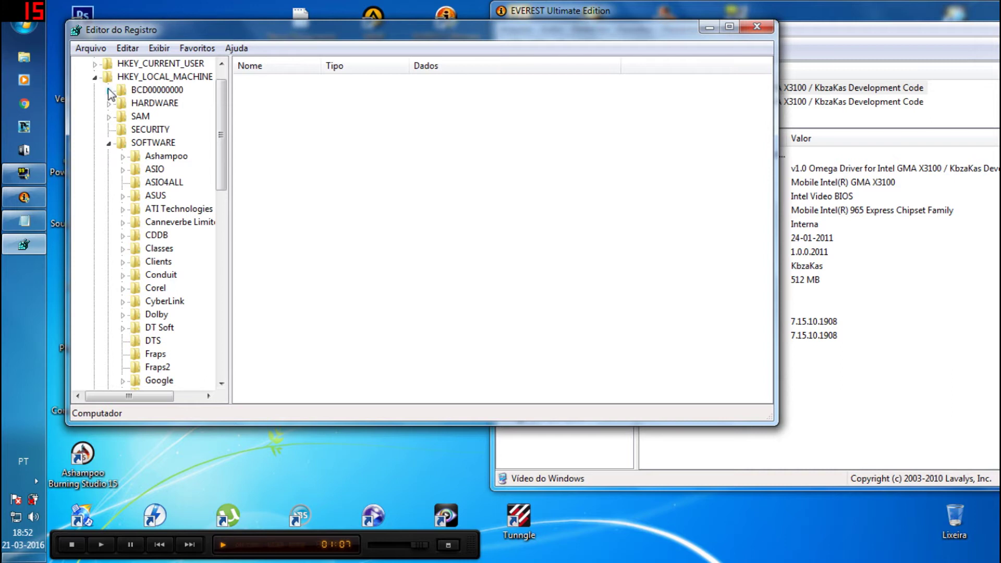
left_click(110, 144)
left_click(109, 131)
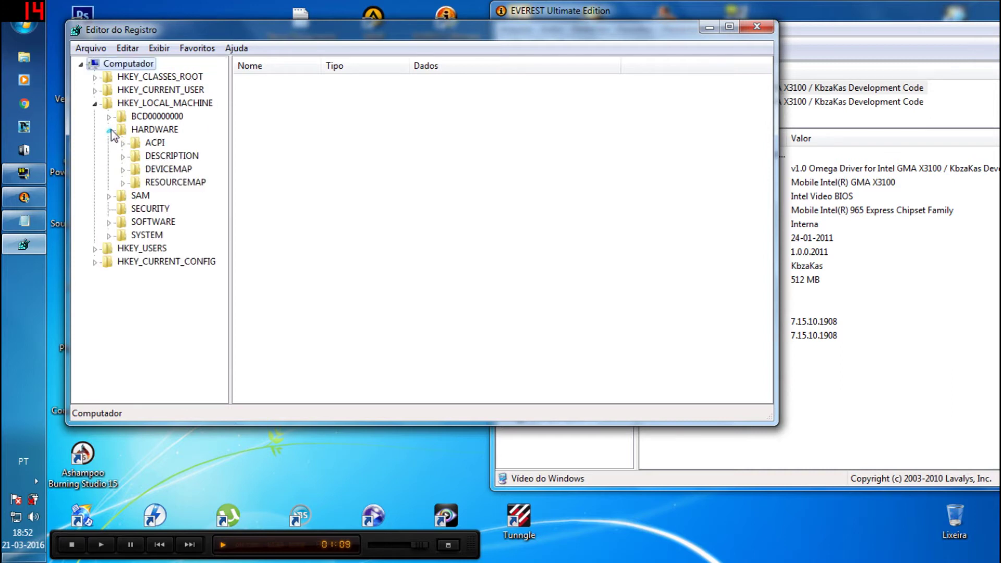
left_click(109, 130)
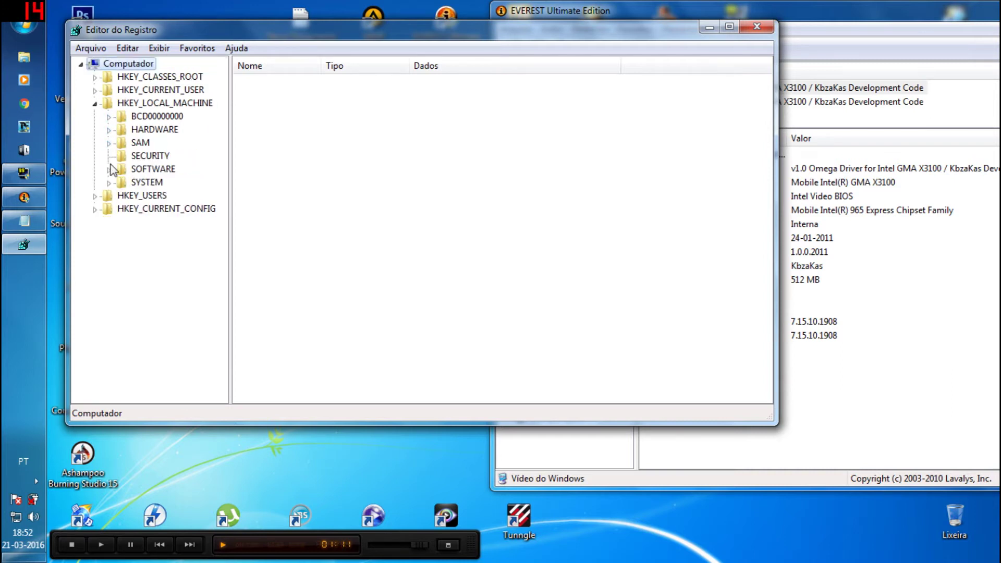
Expand SYSTEM\CurrentControlSet\Control under HKEY_LOCAL_MACHINE and widen the key tree so the key names fit.
left_click(109, 183)
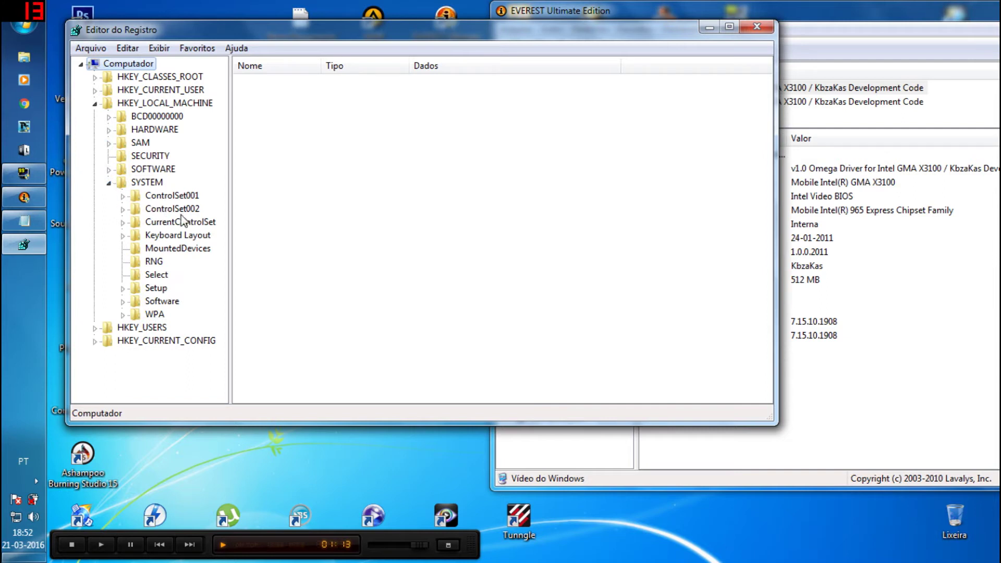
left_click(124, 222)
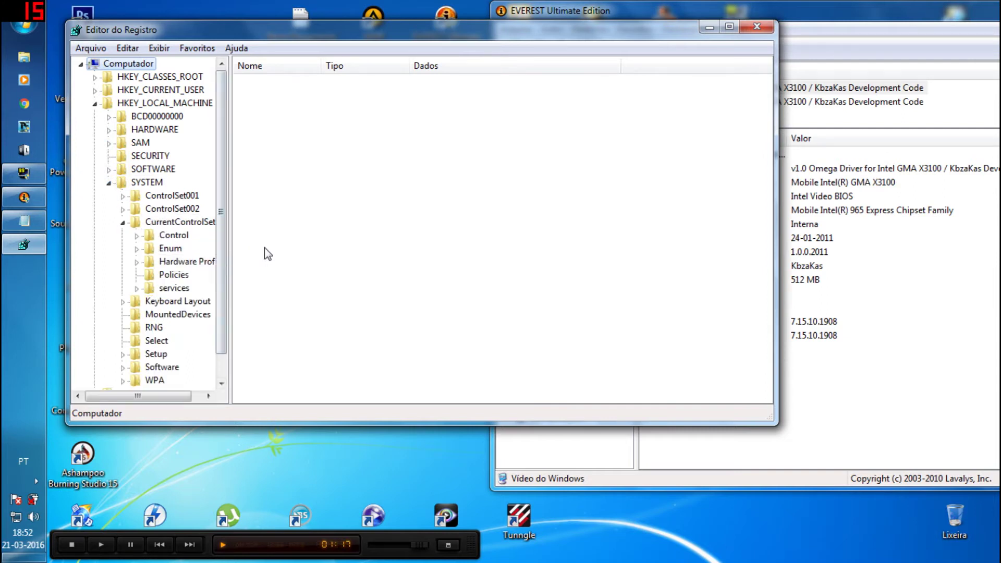
left_click_drag(230, 246, 279, 246)
left_click(177, 223)
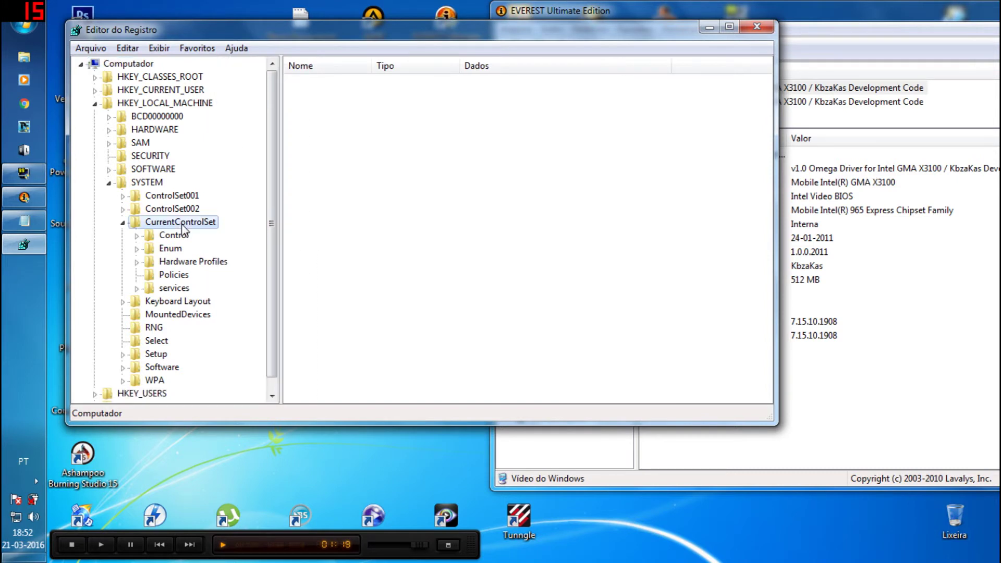
left_click(174, 235)
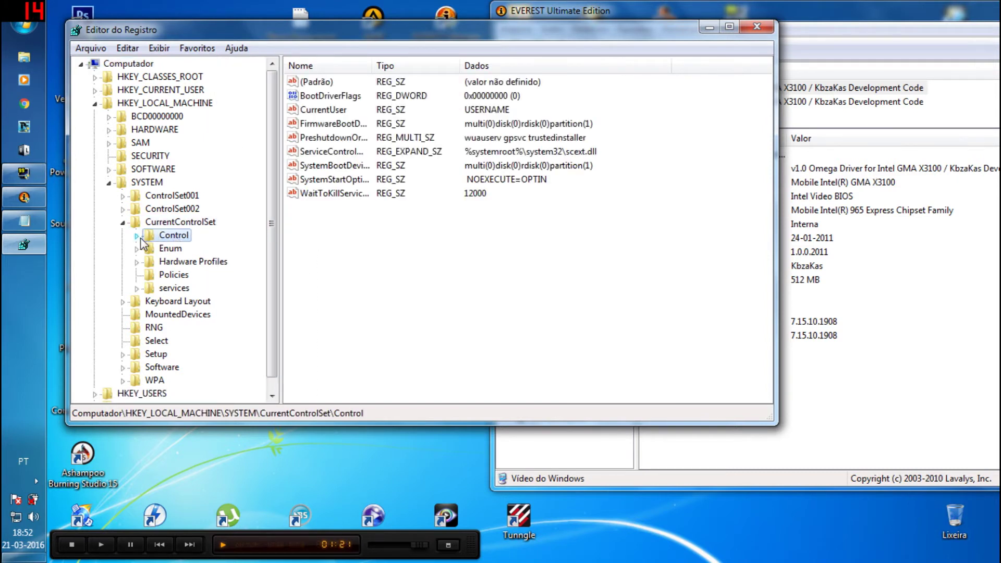
left_click(137, 236)
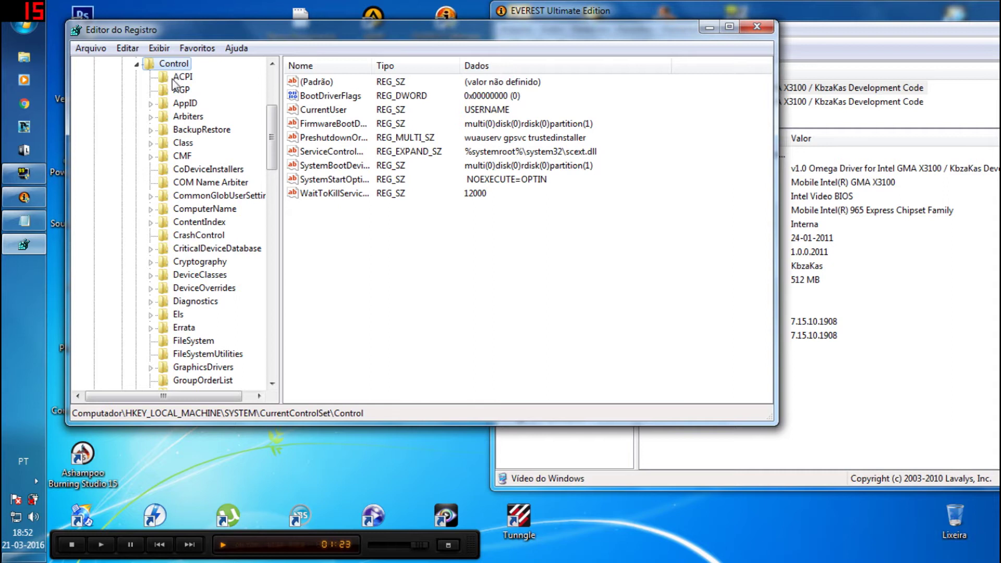
Find the Video key under CurrentControlSet\Control and expand it to list its adapter subkeys.
scroll(177, 104, "up", 1)
scroll(170, 113, "up", 2)
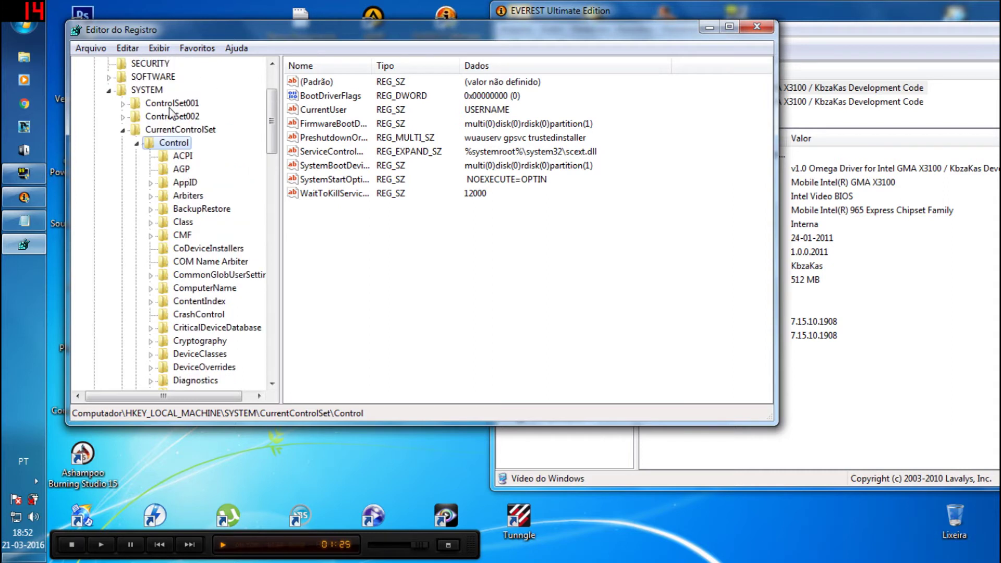
scroll(164, 121, "up", 2)
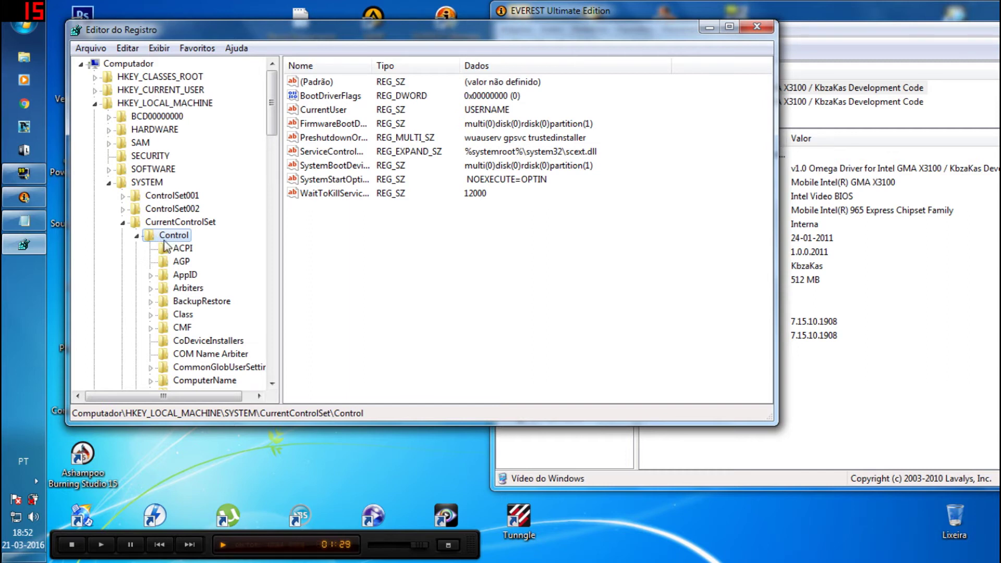
scroll(166, 245, "down", 15)
scroll(199, 304, "down", 13)
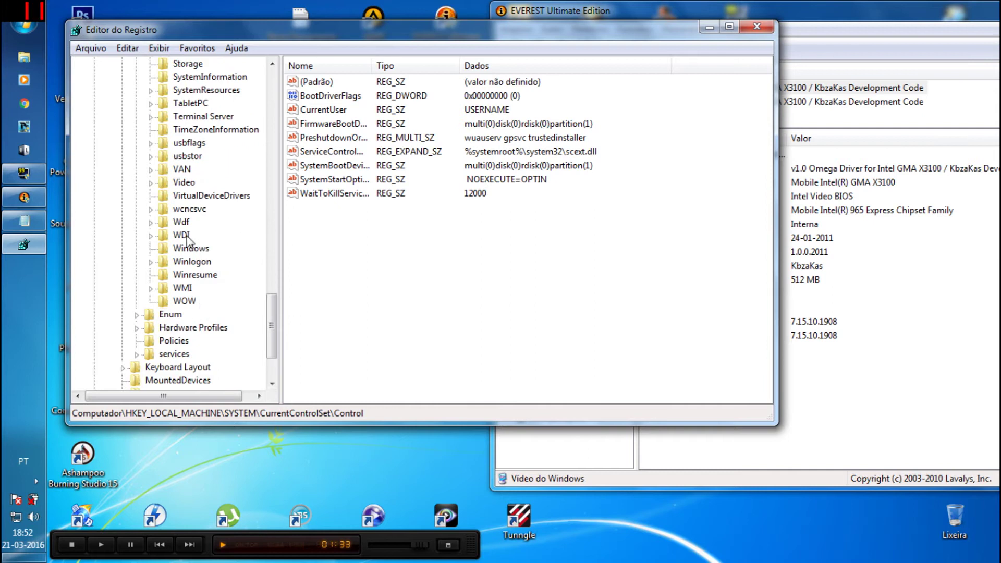
left_click(185, 184)
left_click(151, 183)
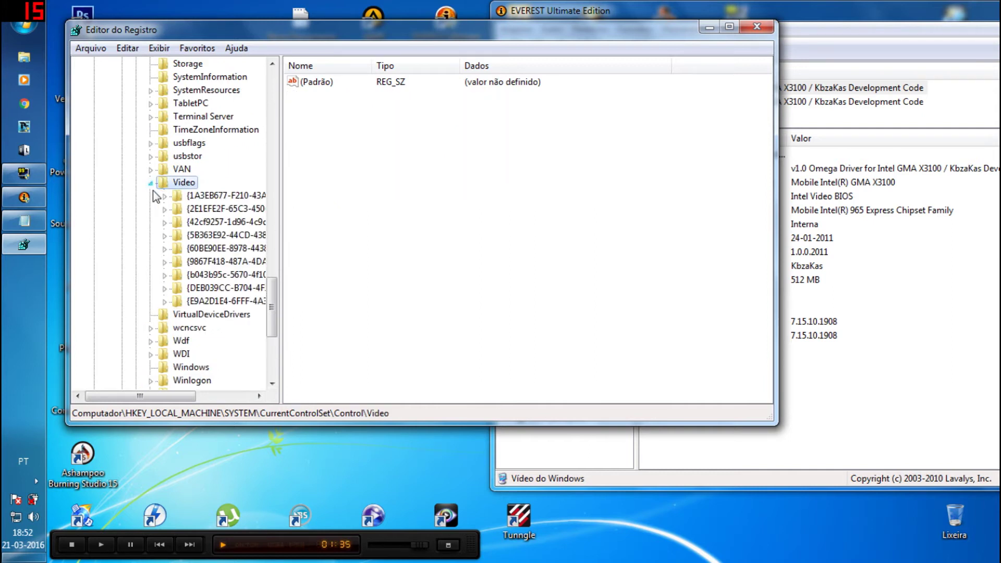
Examine the 0000 and Video subkeys of the adapter key starting with {1A3EB677, and collapse it.
left_click(164, 195)
left_click(205, 209)
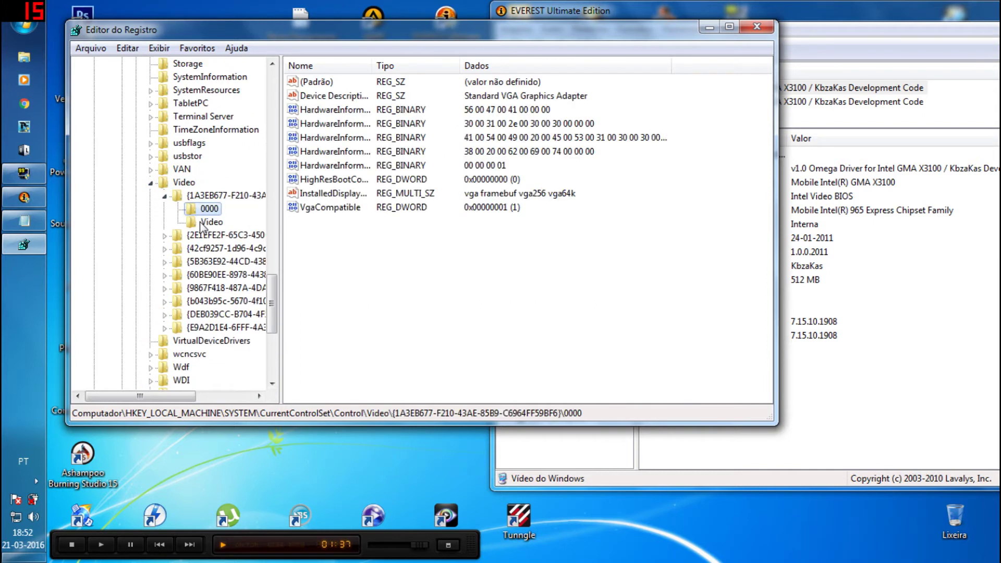
left_click(203, 224)
left_click(206, 211)
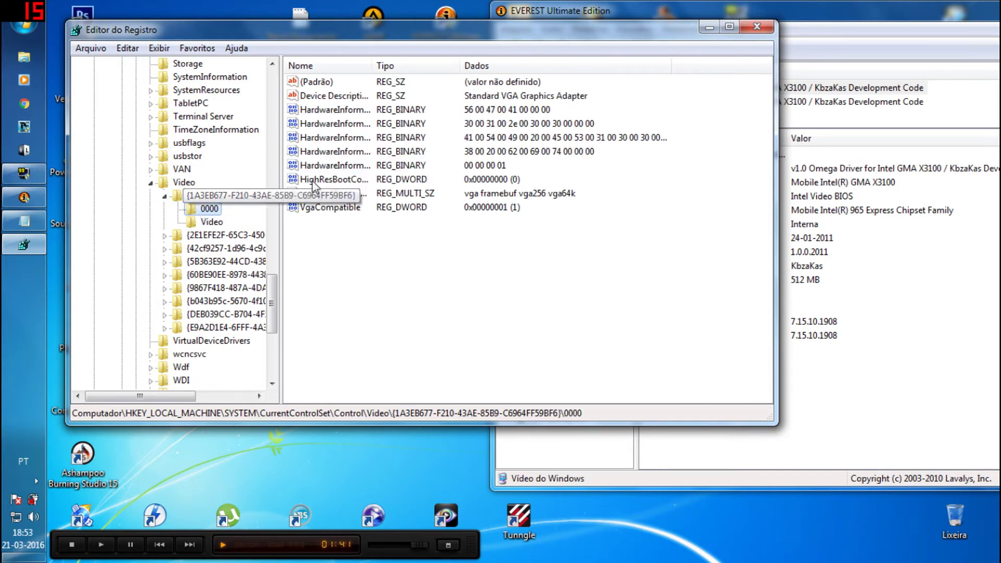
left_click(165, 196)
Examine the 0000 and Video subkeys of the adapter key starting with {2E1EFE2F, and collapse it.
left_click(164, 209)
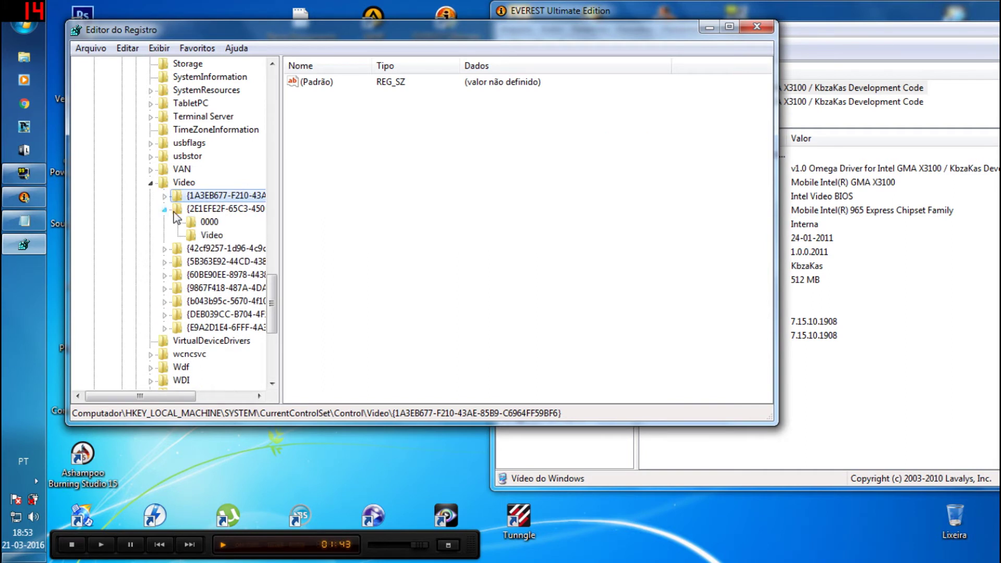
left_click(207, 224)
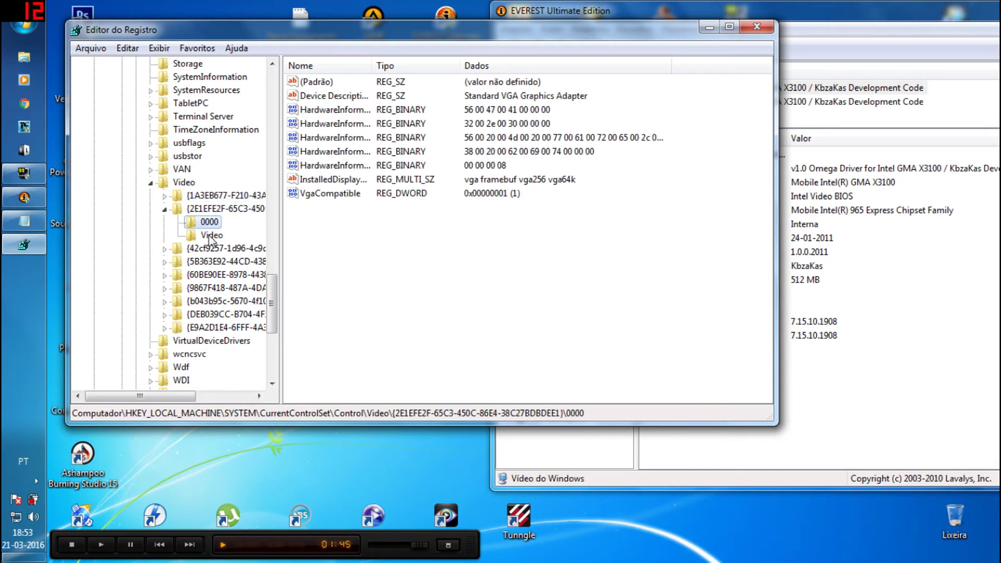
left_click(211, 235)
left_click(164, 208)
Examine the 0000, 0001 and Video subkeys of the adapter key starting with {42cf9257, and collapse it.
left_click(164, 221)
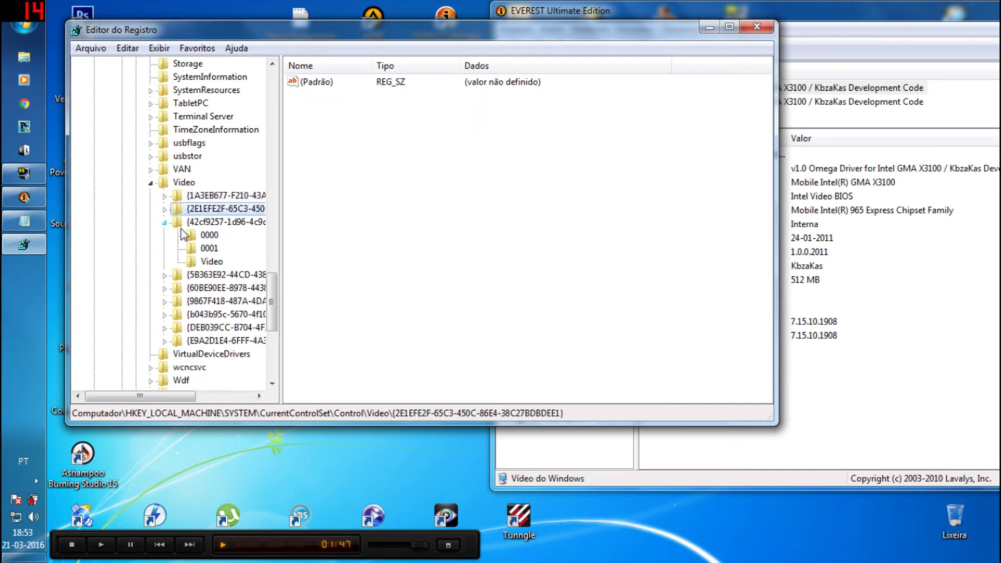
left_click(206, 237)
left_click(207, 251)
left_click(211, 261)
left_click(164, 222)
Expand the adapter key starting with {5B363E92 and open the values of its 0000 subkey.
left_click(165, 235)
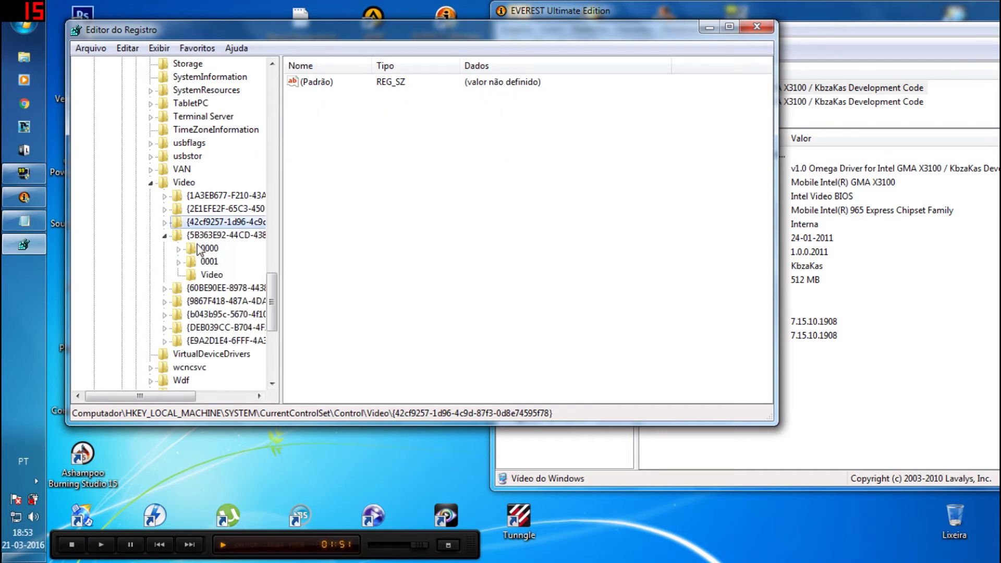
left_click(206, 248)
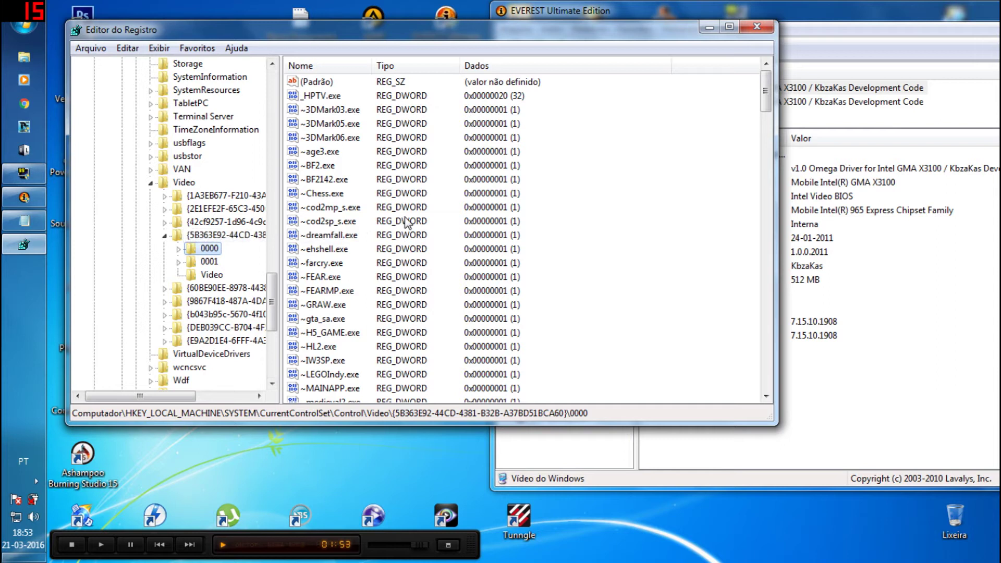
Locate the HardwareInformation.MemorySize value in the 0000 subkey and copy its name.
scroll(354, 255, "down", 12)
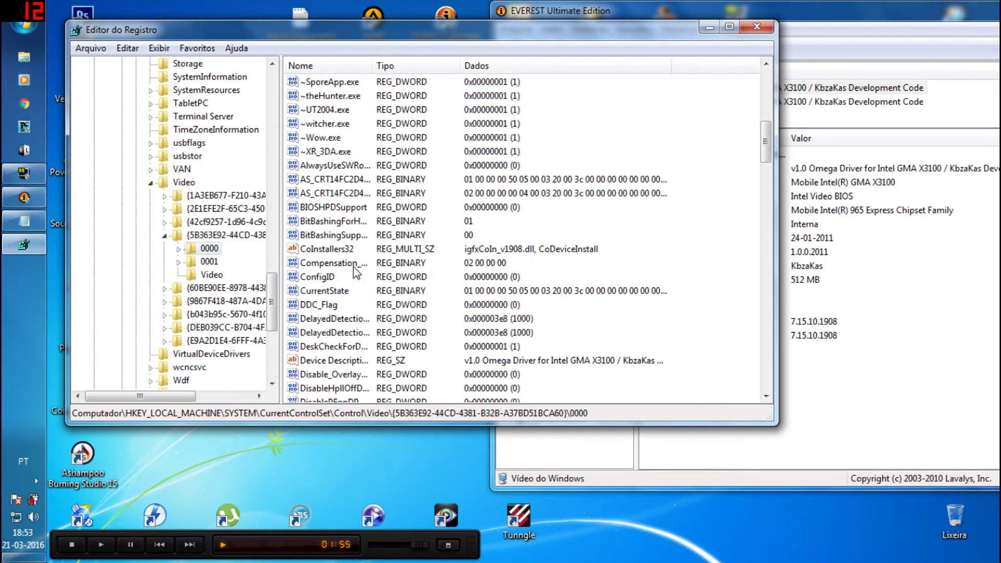
scroll(329, 257, "down", 8)
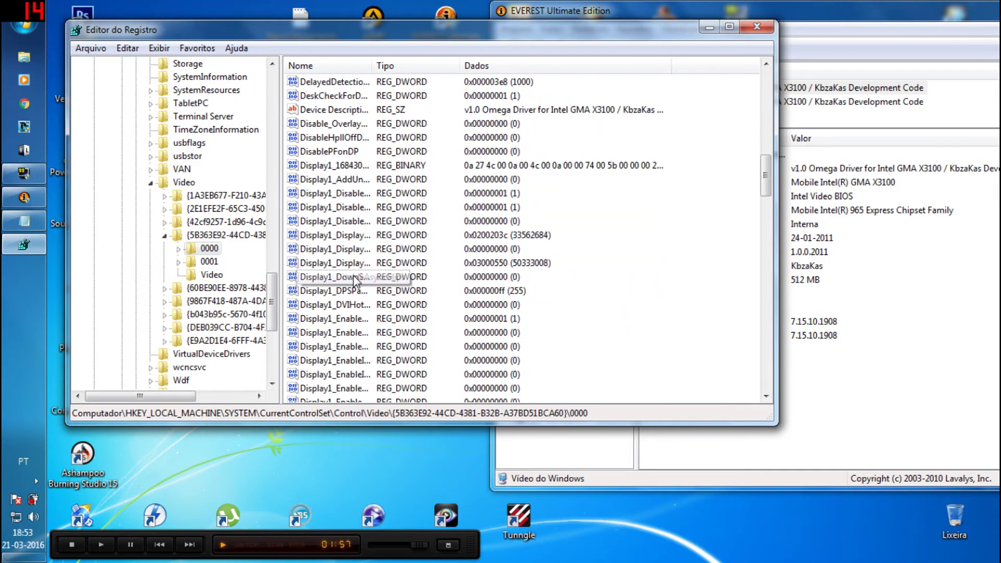
scroll(353, 286, "down", 9)
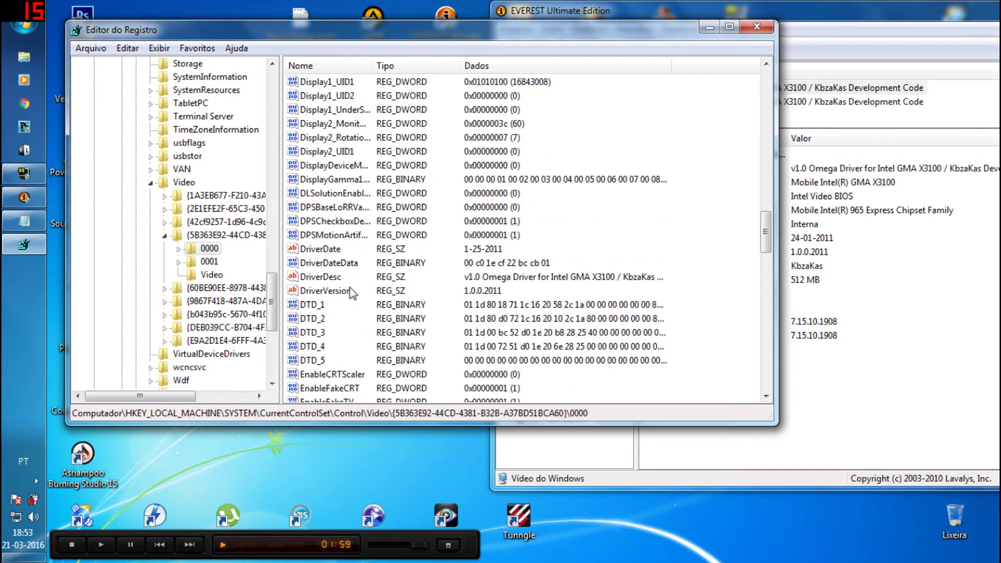
scroll(348, 296, "down", 3)
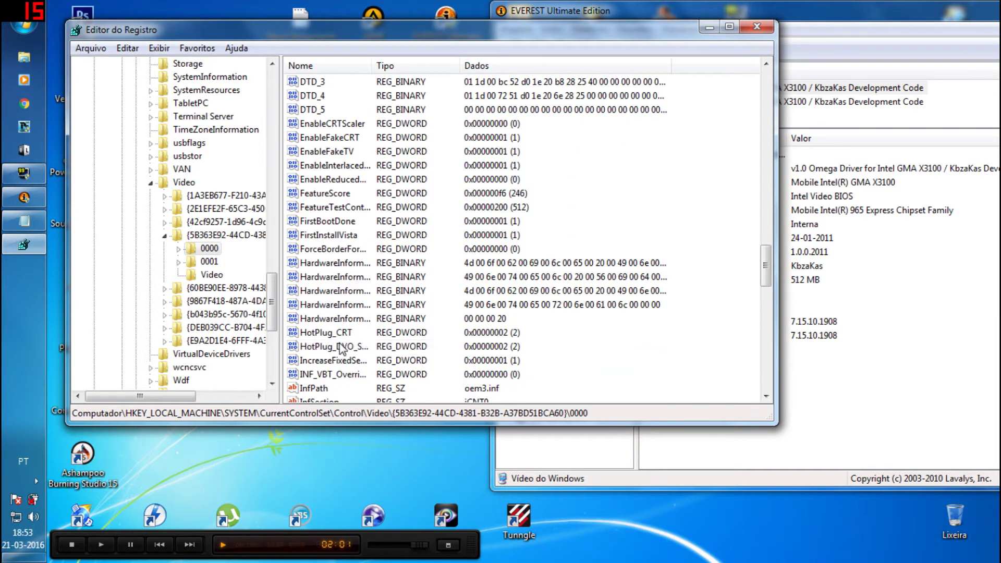
left_click(336, 320)
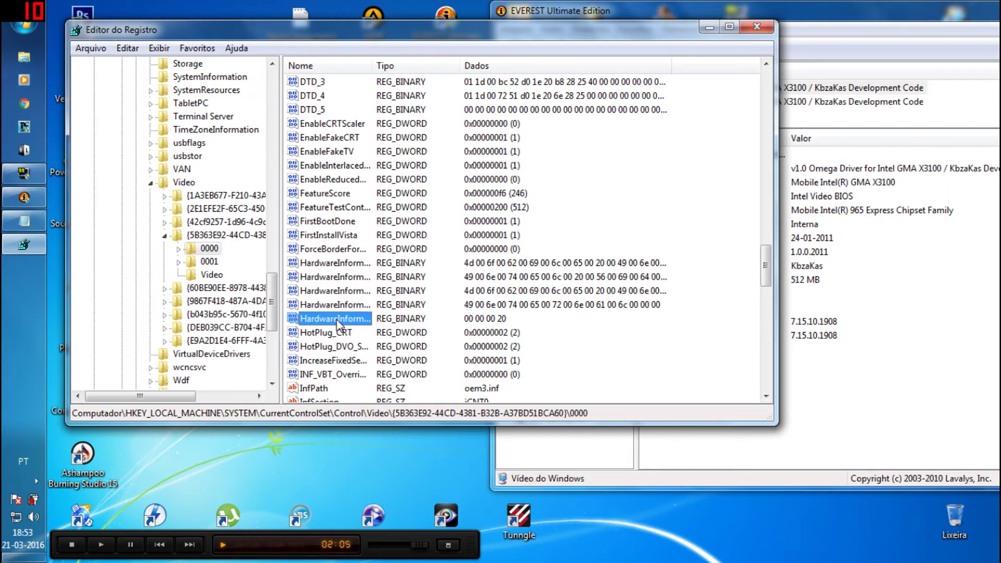
right_click(338, 320)
left_click(365, 384)
key("ctrl+c")
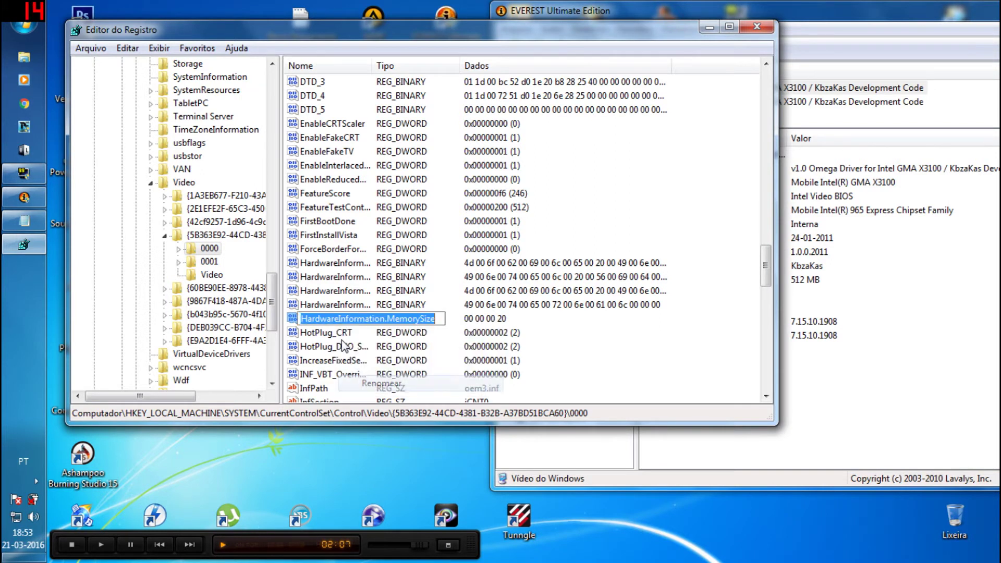
right_click(340, 323)
left_click(367, 367)
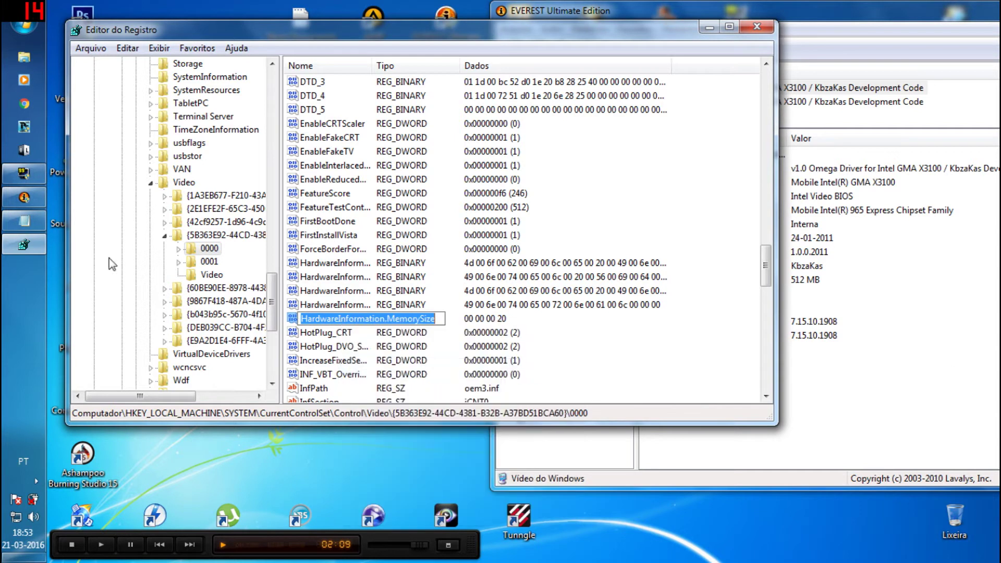
In the Notepad note, add the line find "HardwareInformation.MemorySize" using the copied name, and minimize the note.
left_click(22, 224)
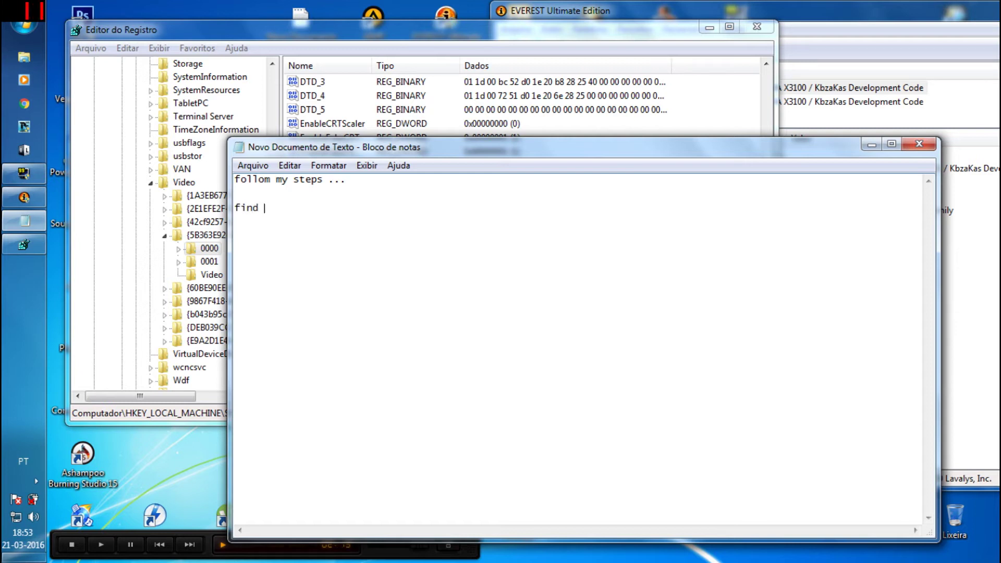
key("ctrl+v")
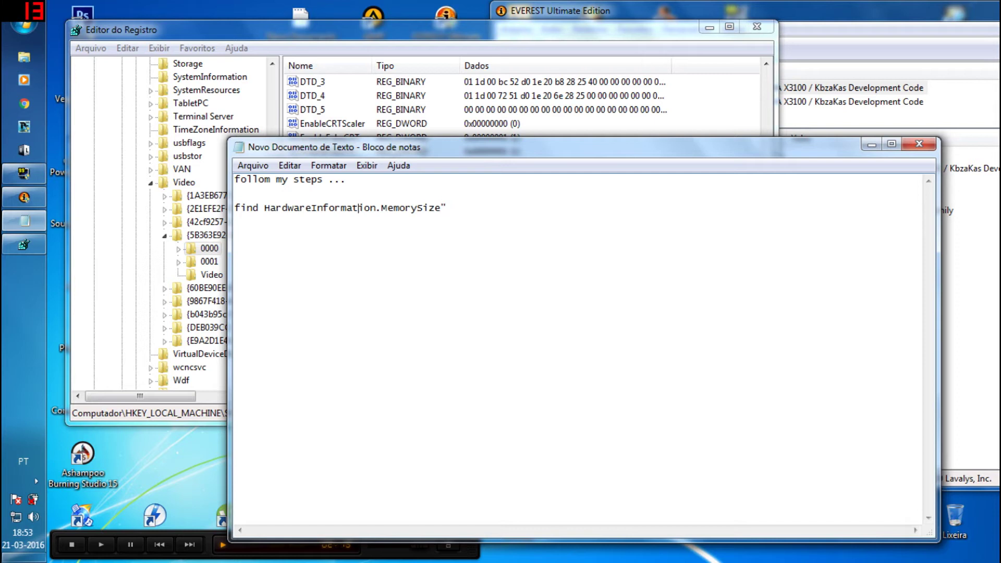
type("\"")
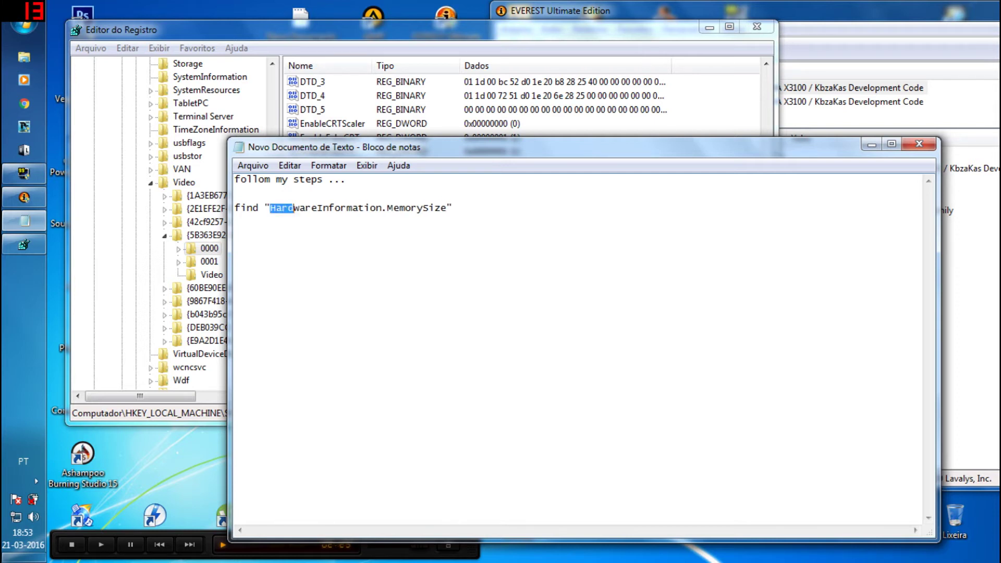
key("shift+Right")
key("shift+Right")
key("shift+Right")
key("shift+Right")
key("shift+Right")
key("shift+Right")
key("shift+Right")
key("shift+Right")
key("shift+Right")
key("shift+Right")
key("shift+Right")
key("shift+Right")
key("shift+Right")
key("shift+Right")
key("shift+Right")
key("shift+Right")
key("shift+Right")
key("shift+Right")
key("shift+Right")
key("shift+Right")
key("End")
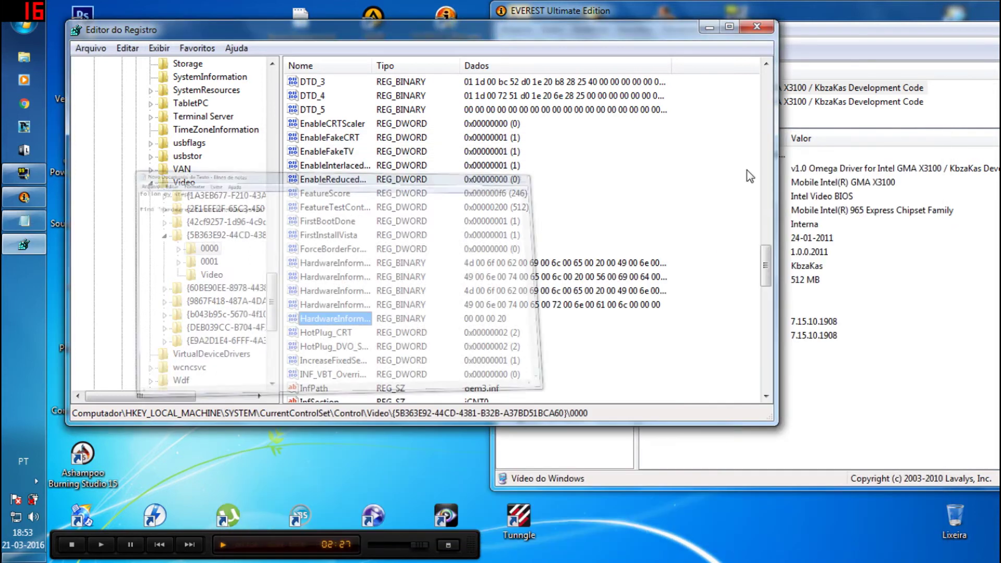
left_click(871, 144)
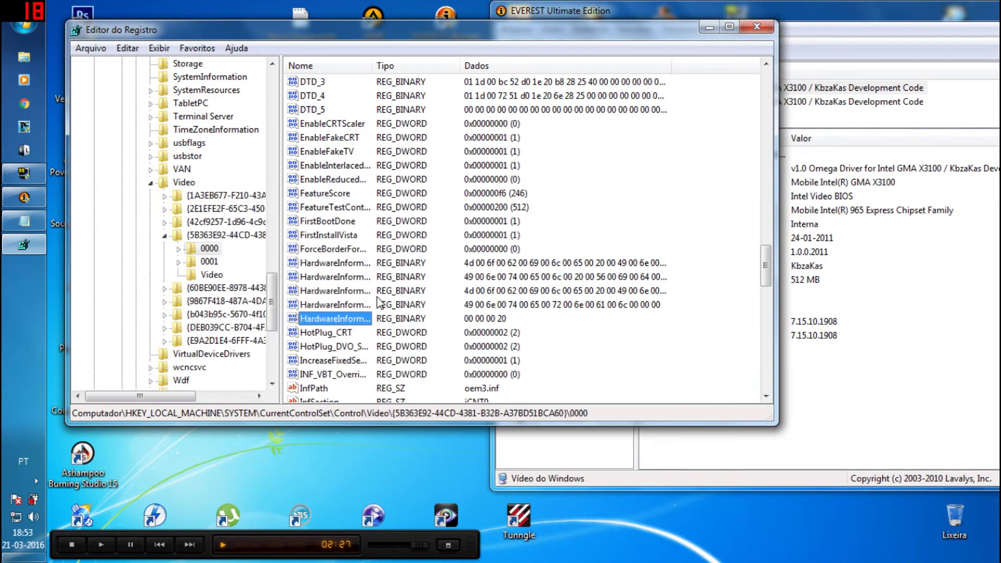
Set the binary data of HardwareInformation.MemorySize to 00 00 00 40.
left_click(498, 323)
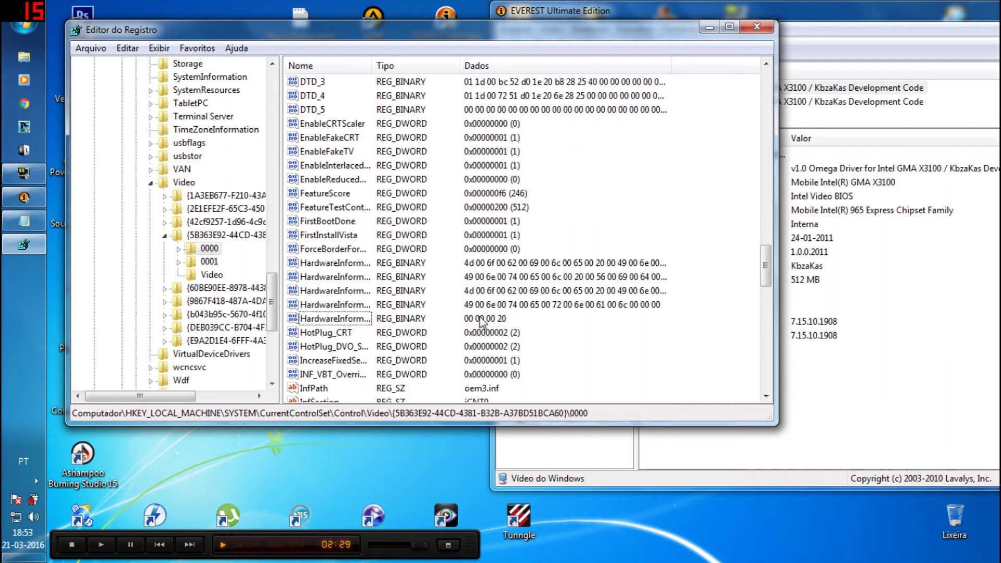
left_click(360, 323)
double_click(359, 321)
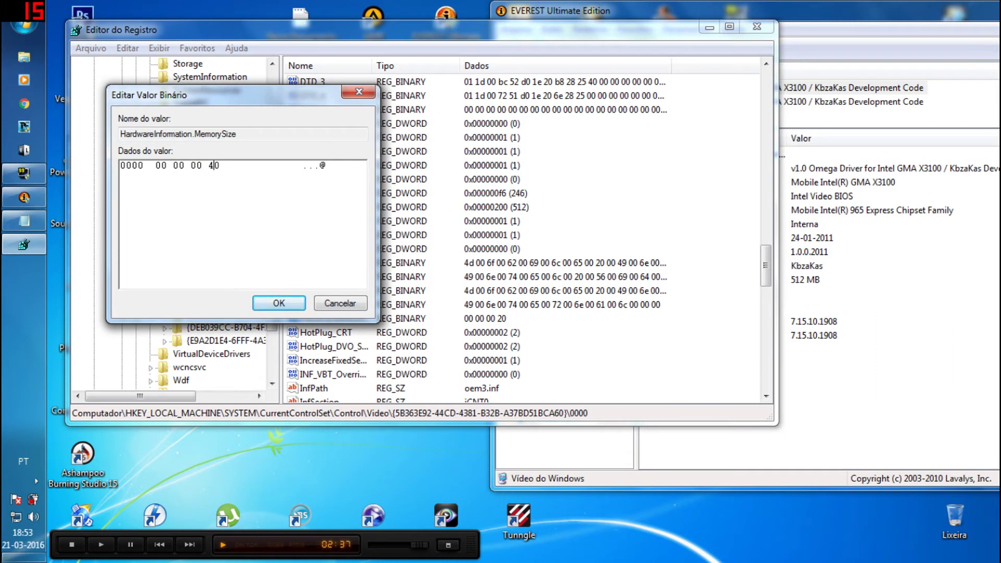
left_click(279, 303)
Move the registry window aside and refresh the Windows video page in EVEREST to check the adapter's memory size.
left_click_drag(614, 36, 283, 48)
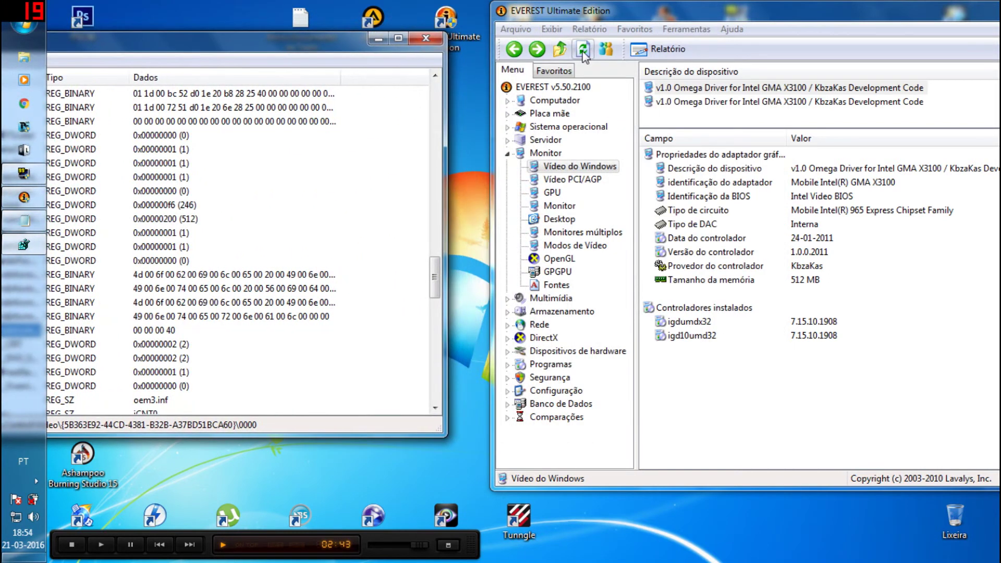
left_click(583, 50)
left_click(806, 282)
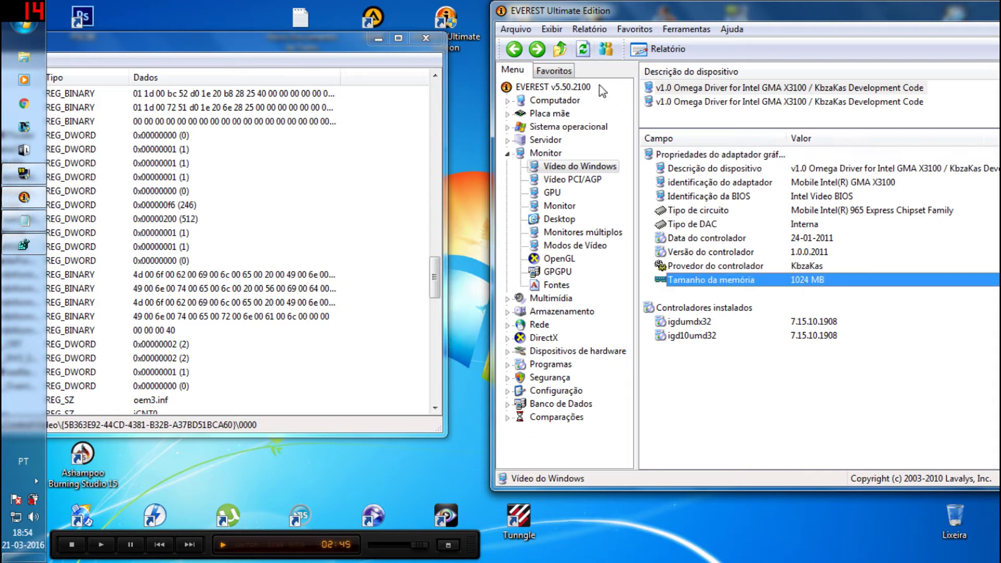
left_click(583, 50)
Change the HardwareInformation.MemorySize data to 00 00 00 50 in the registry and refresh the adapter details in EVEREST.
left_click_drag(347, 49, 599, 62)
double_click(278, 344)
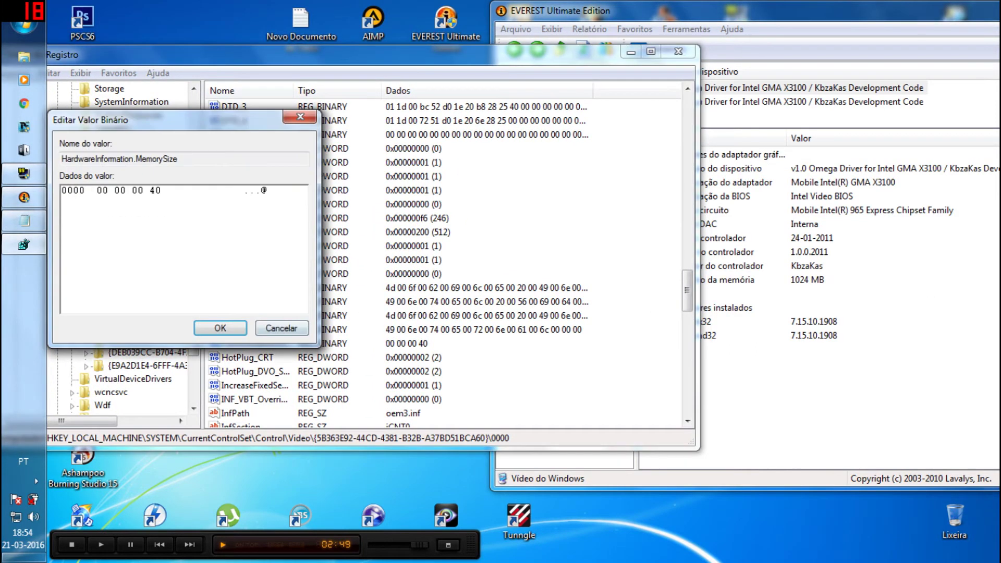
key("BackSpace")
left_click(219, 328)
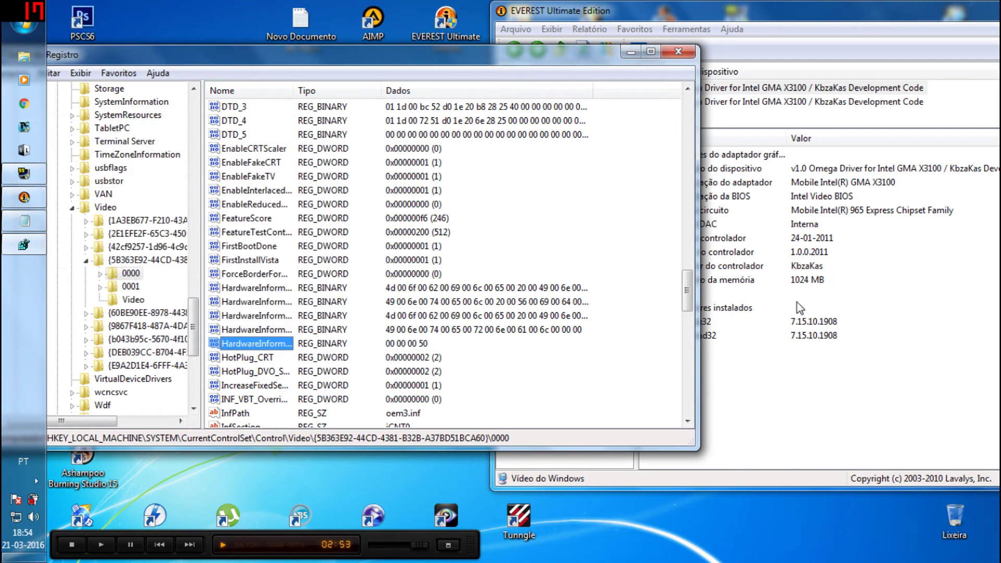
left_click(844, 308)
left_click(583, 49)
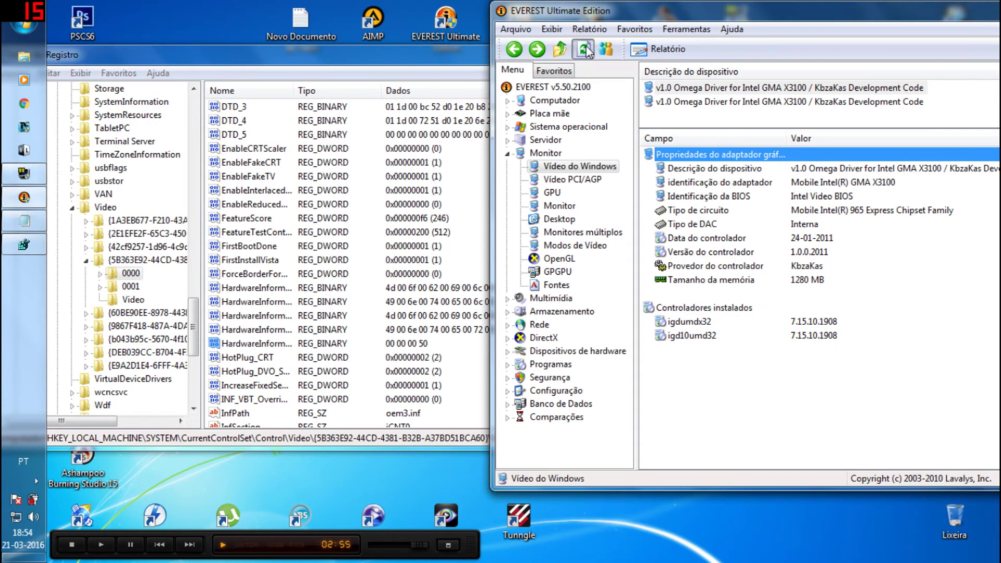
Set HardwareInformation.MemorySize to 00 00 00 60 in the registry and check the refreshed memory size in EVEREST.
double_click(286, 344)
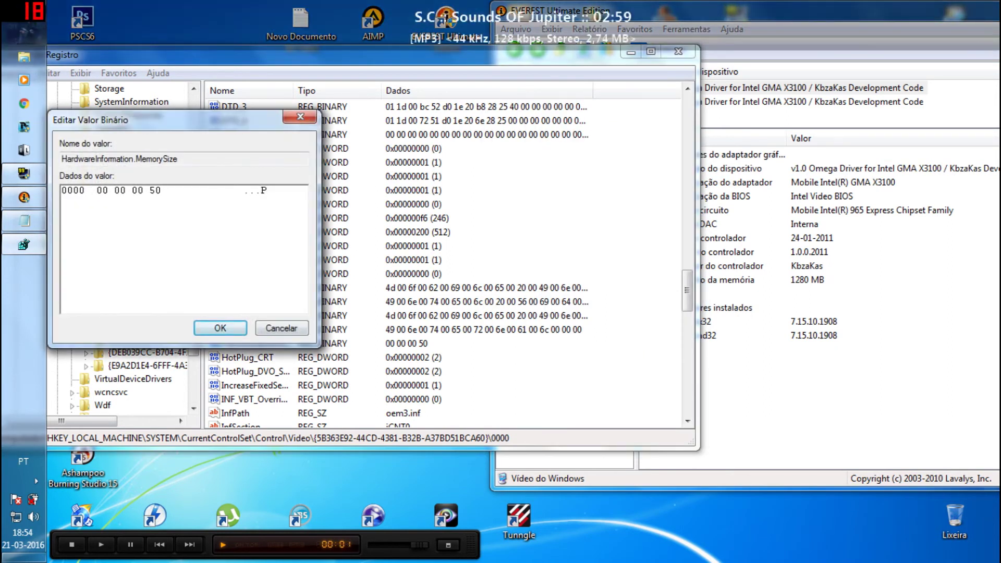
left_click(220, 328)
left_click(712, 238)
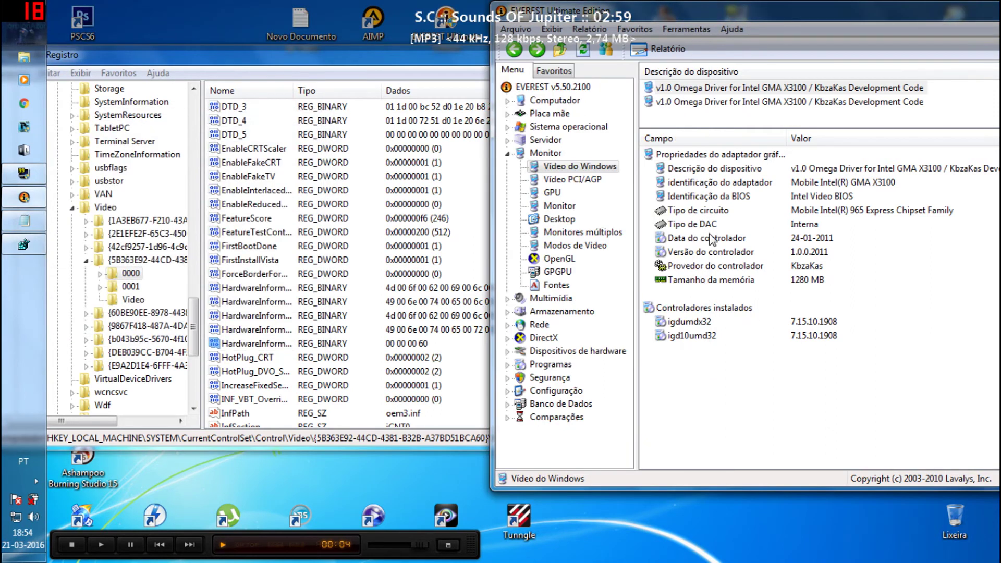
left_click(585, 50)
left_click(807, 284)
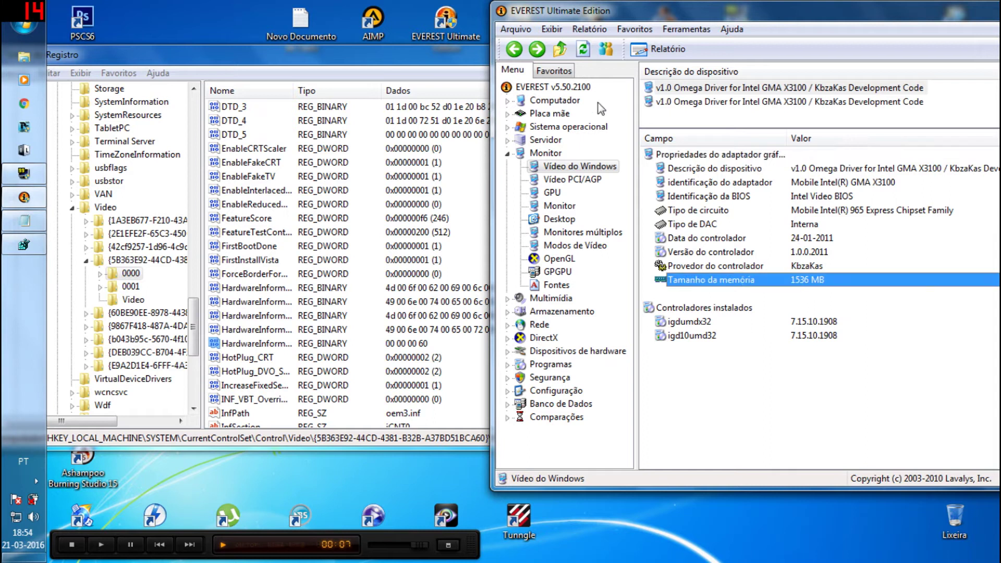
left_click(583, 49)
Export the 0000 subkey from the registry to the desktop as a .reg file named "x3100 vram tool".
left_click_drag(300, 49, 428, 41)
right_click(374, 336)
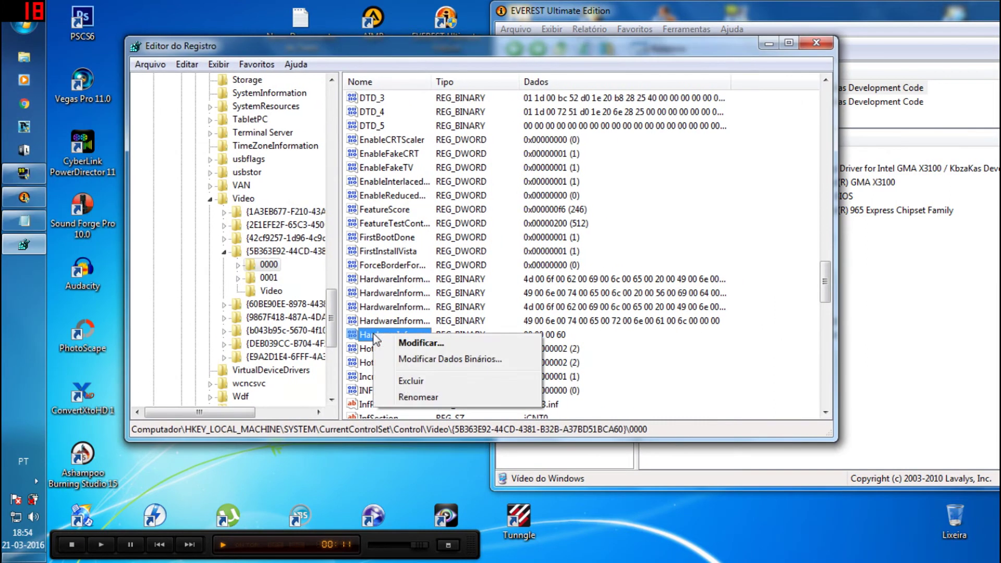
right_click(266, 266)
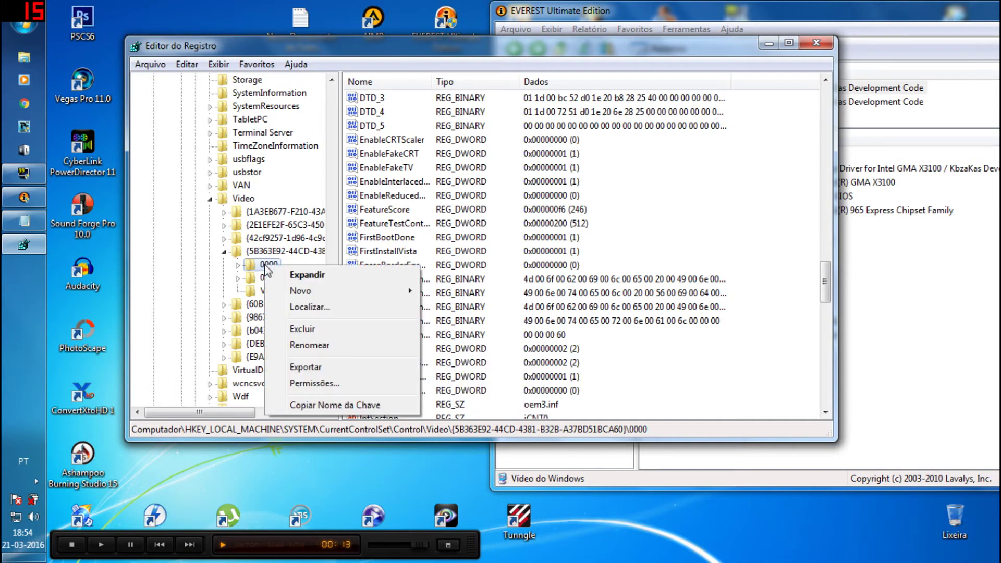
left_click(317, 368)
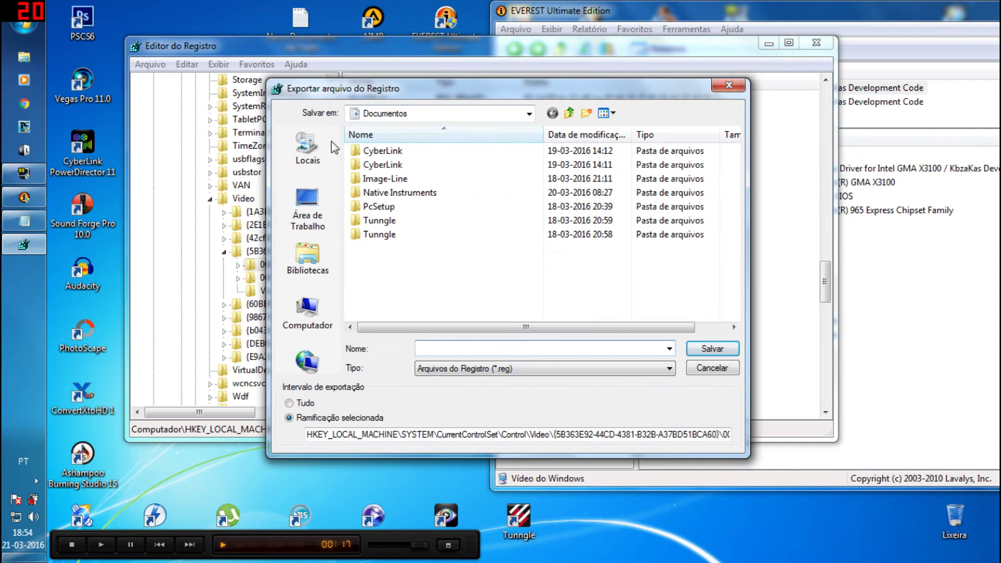
left_click(307, 209)
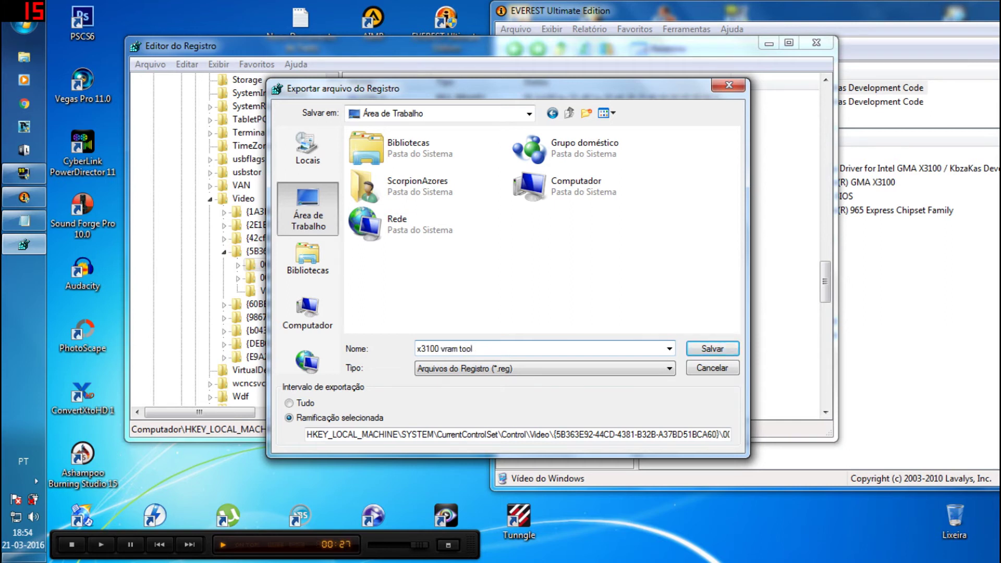
left_click(712, 348)
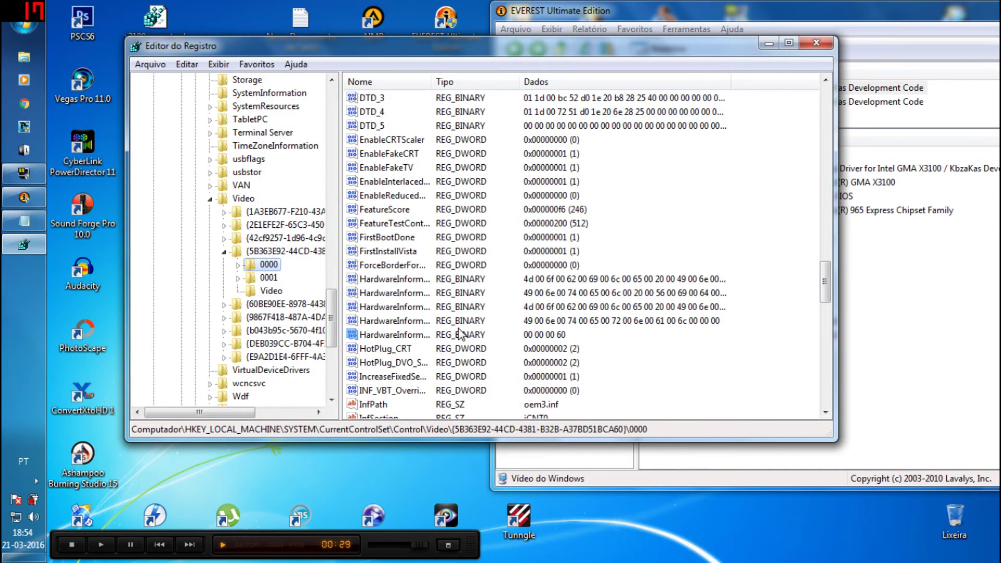
Move the registry window clear of EVEREST and recheck the adapter's memory size on its refreshed Windows video page.
left_click_drag(188, 48, 228, 61)
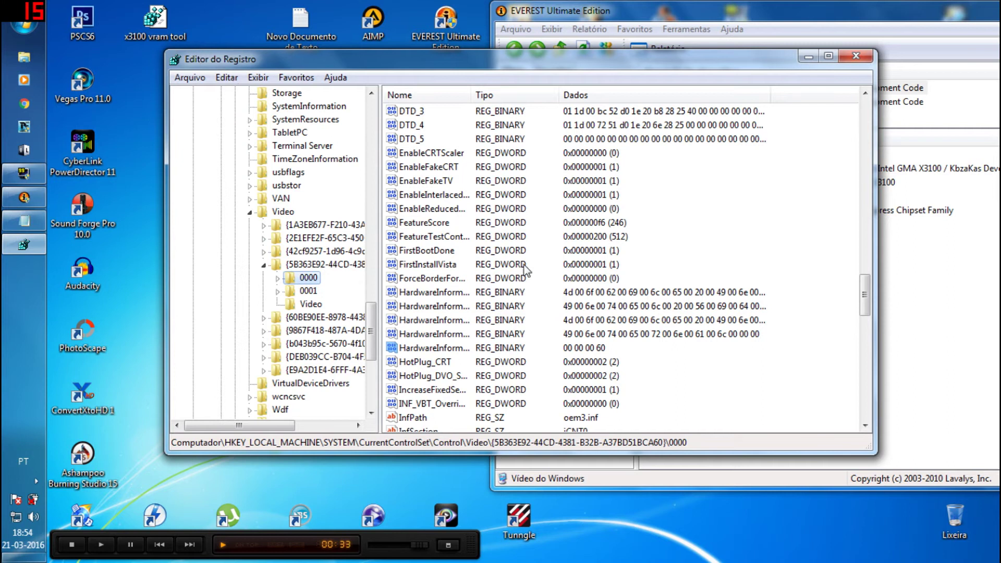
left_click_drag(543, 52, 238, 49)
left_click(536, 39)
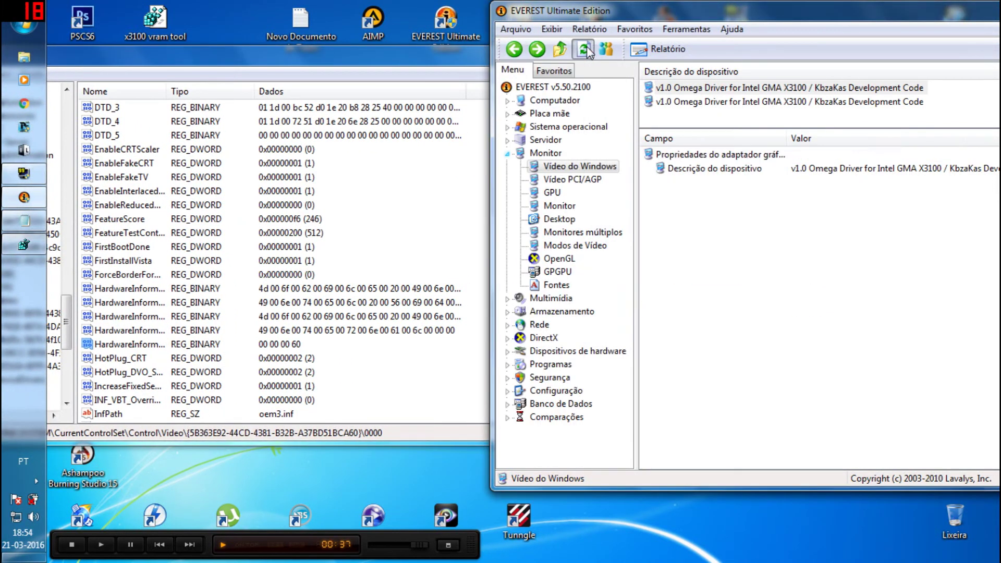
left_click(796, 275)
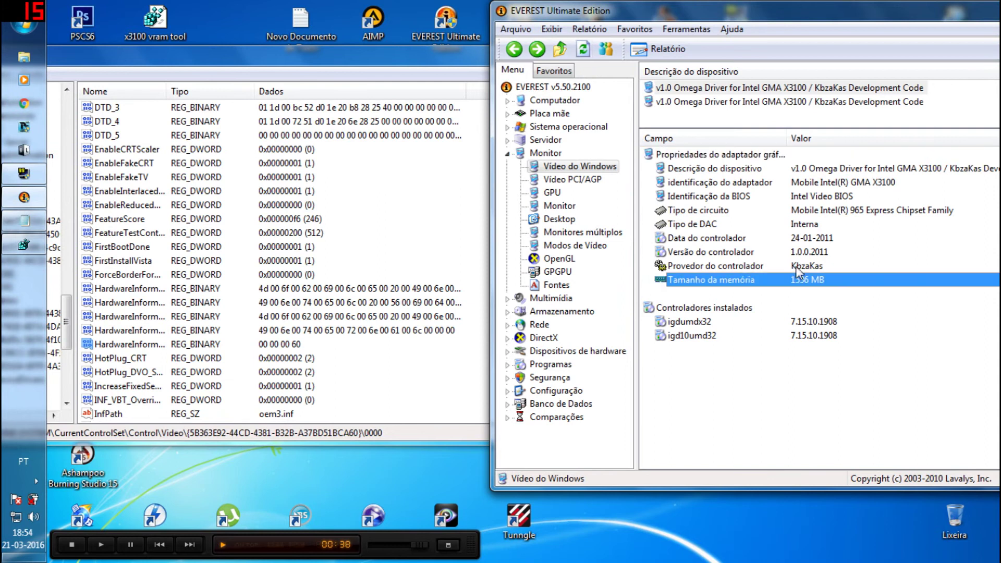
Set HardwareInformation.MemorySize to 00 00 00 90 in the registry and check the refreshed memory size in EVEREST.
double_click(172, 345)
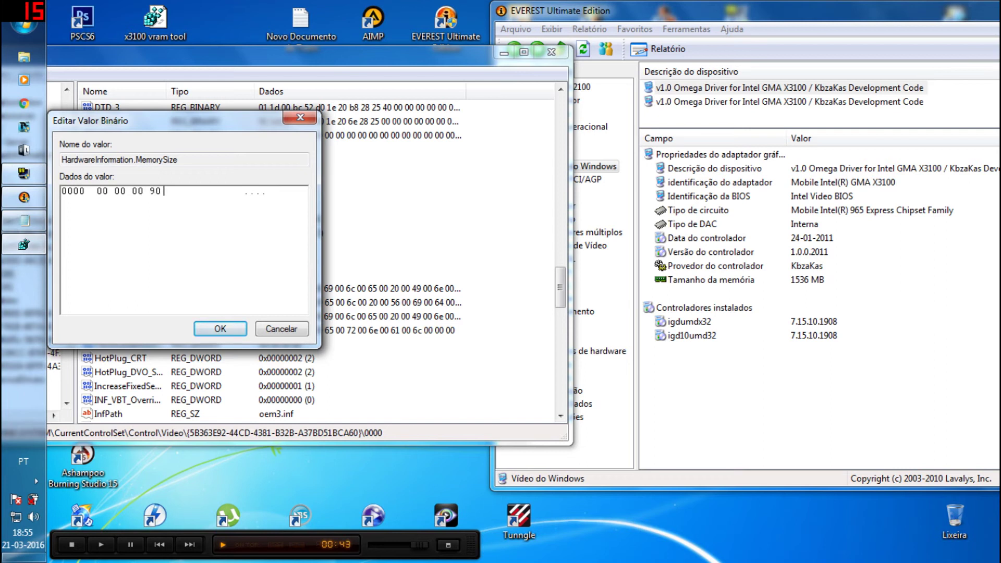
left_click(233, 329)
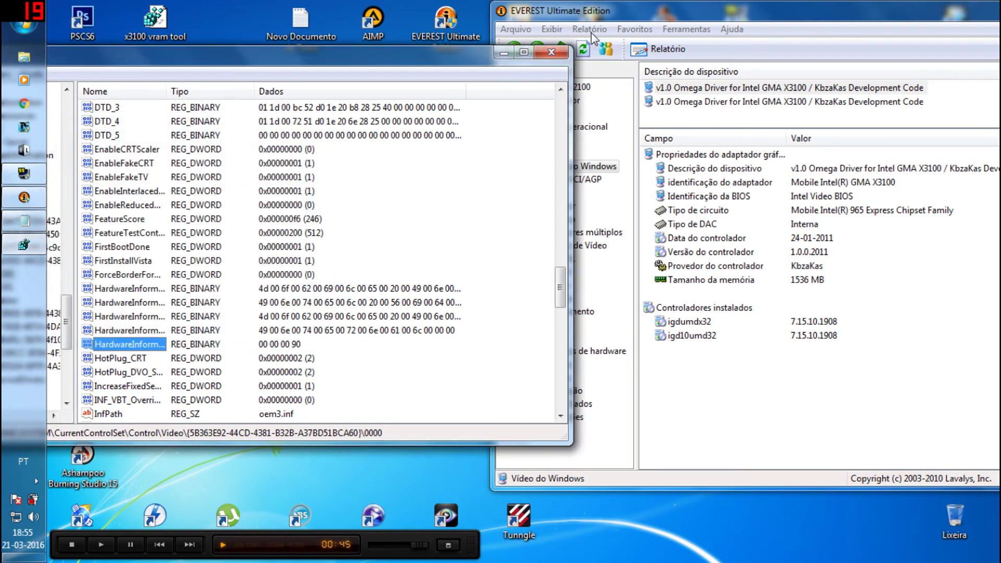
left_click(588, 48)
left_click(792, 280)
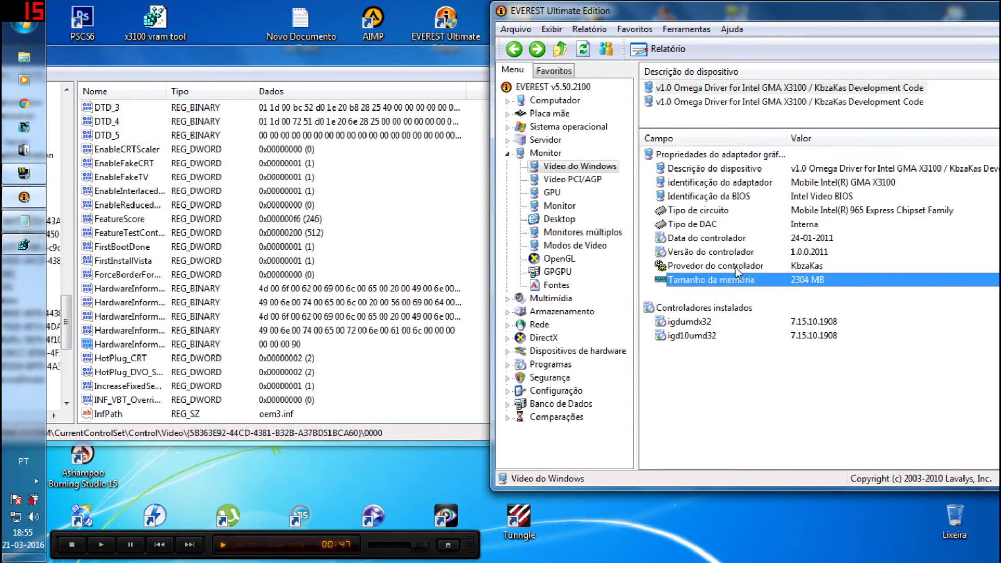
left_click(673, 282)
left_click(195, 344)
double_click(156, 344)
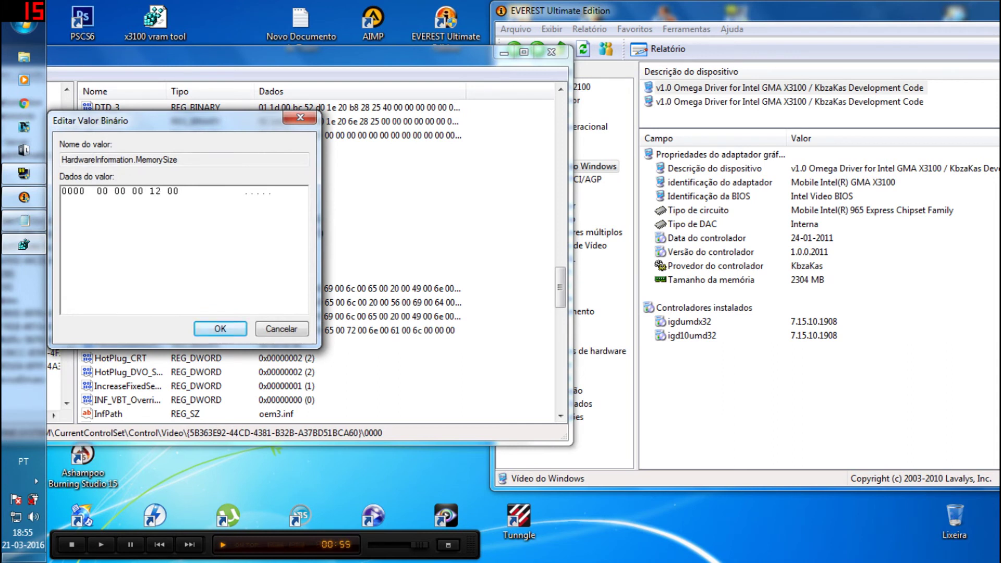
left_click(220, 328)
left_click(584, 51)
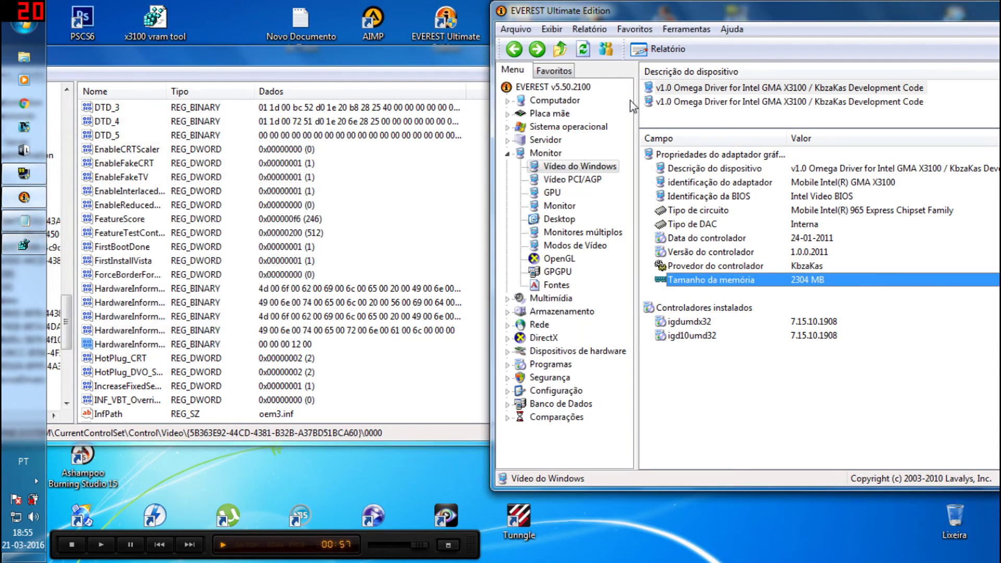
Set HardwareInformation.MemorySize to 00 00 00 99 in the registry and check the refreshed adapter memory size in EVEREST.
left_click(800, 283)
left_click(198, 348)
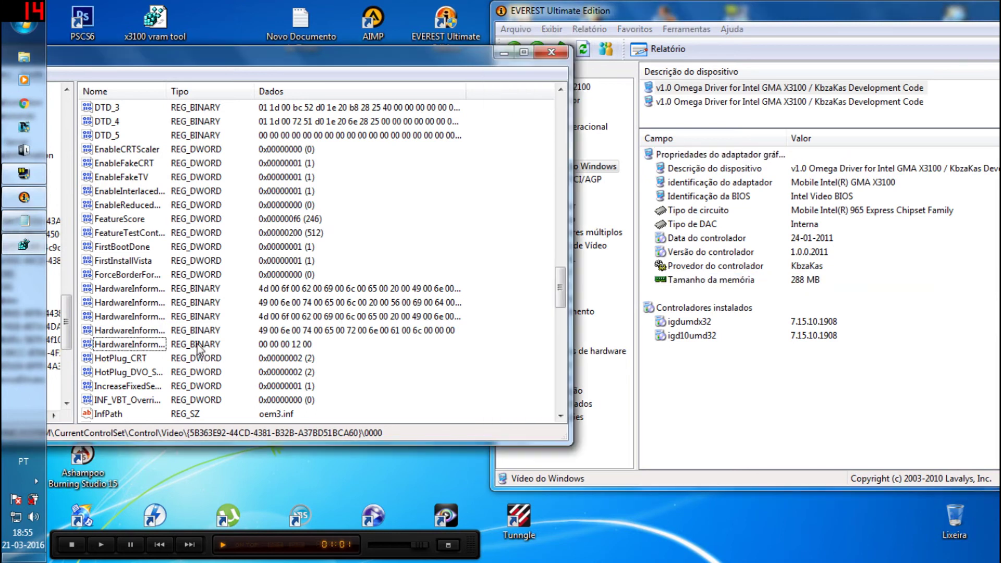
double_click(162, 345)
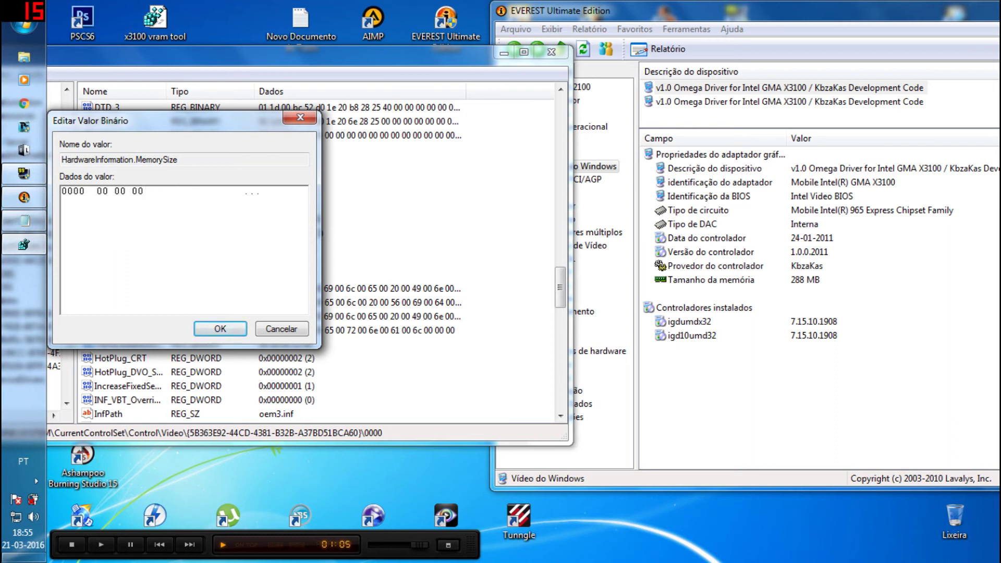
left_click(220, 329)
left_click(583, 49)
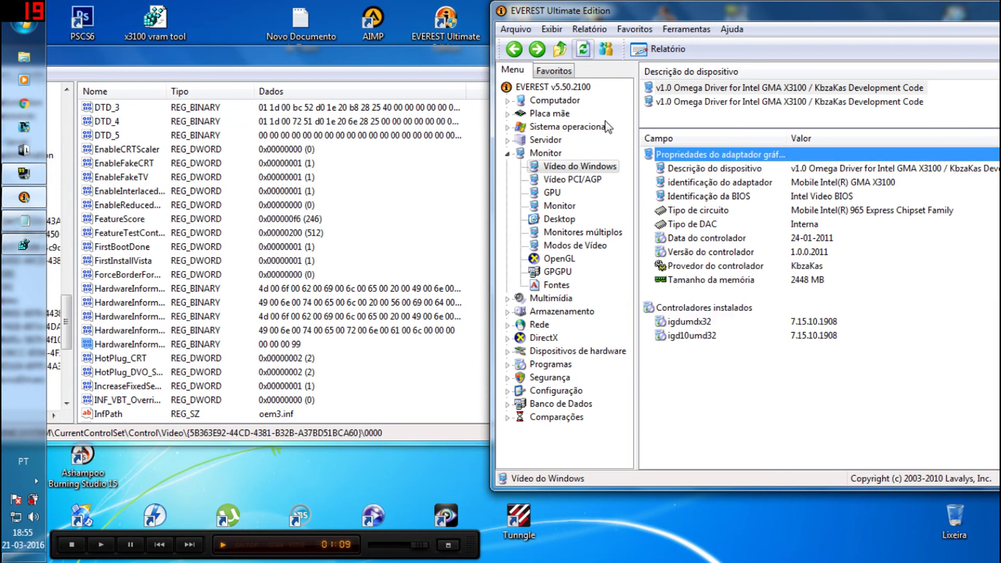
left_click(766, 281)
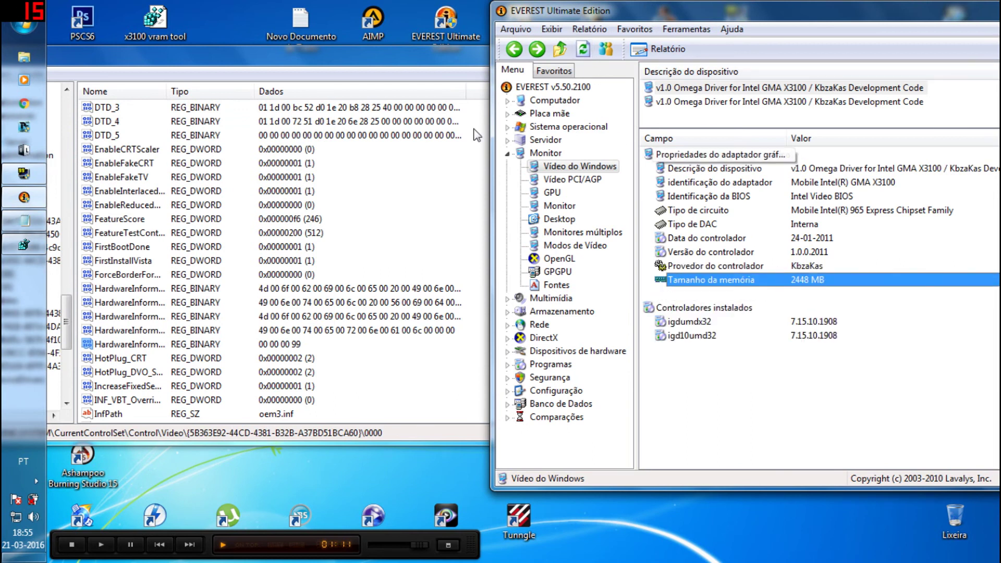
Change the HardwareInformation.MemorySize data to 00 00 00 20 and refresh EVEREST's Windows video page.
double_click(153, 345)
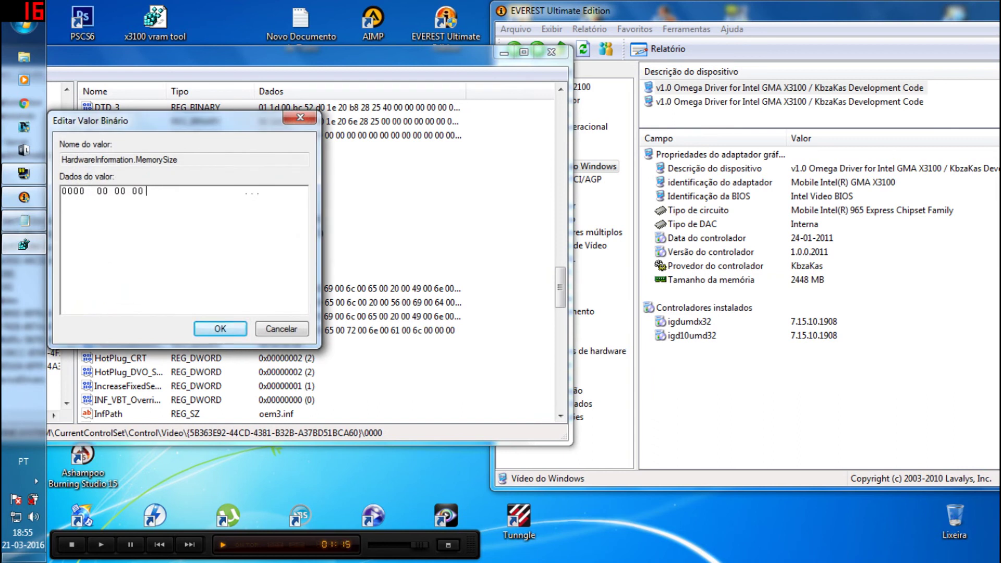
left_click(214, 328)
left_click(587, 49)
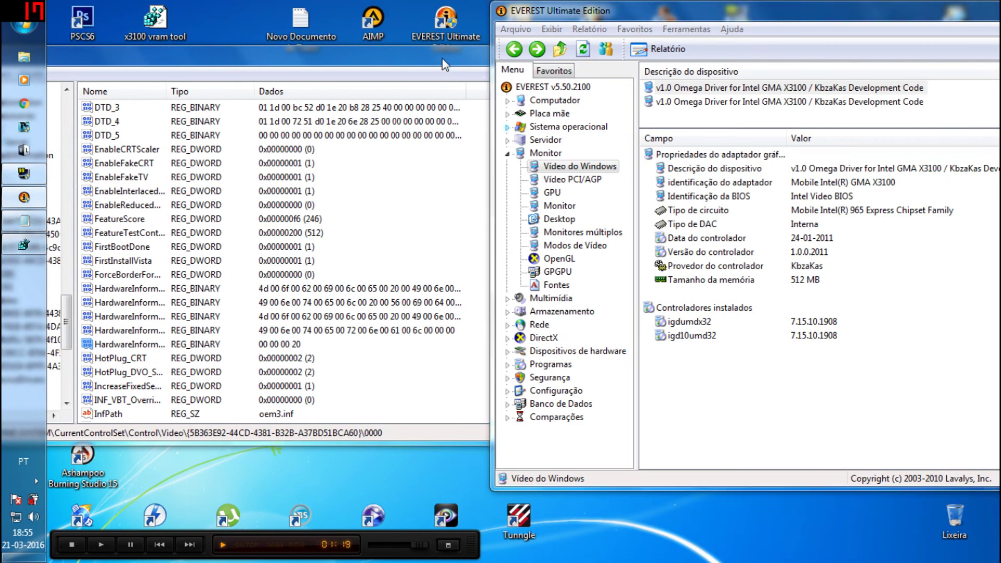
Close the registry editor and arrange the EVEREST window and the "x3100 vram tool" file side by side on the desktop.
key("alt+Tab")
left_click(563, 52)
left_click_drag(629, 16, 433, 21)
left_click_drag(159, 21, 196, 311)
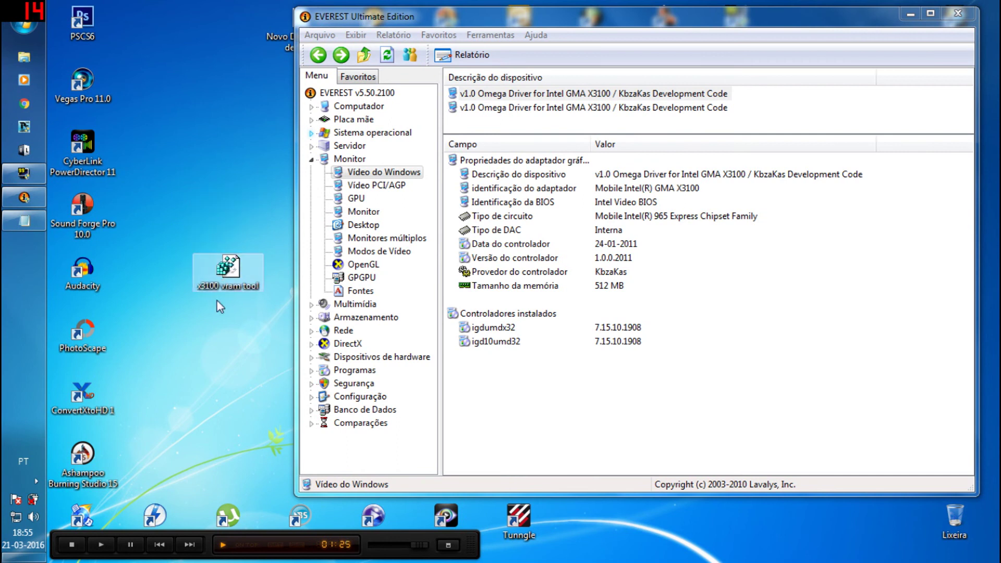
Import the "x3100 vram tool" .reg file into the registry and refresh the adapter's video details in EVEREST.
double_click(224, 284)
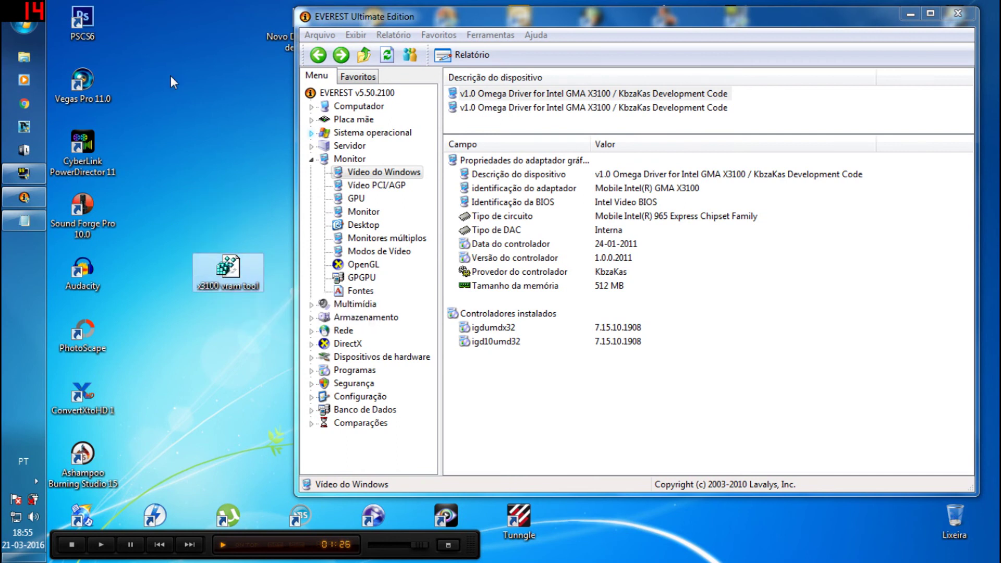
left_click(633, 311)
left_click(683, 289)
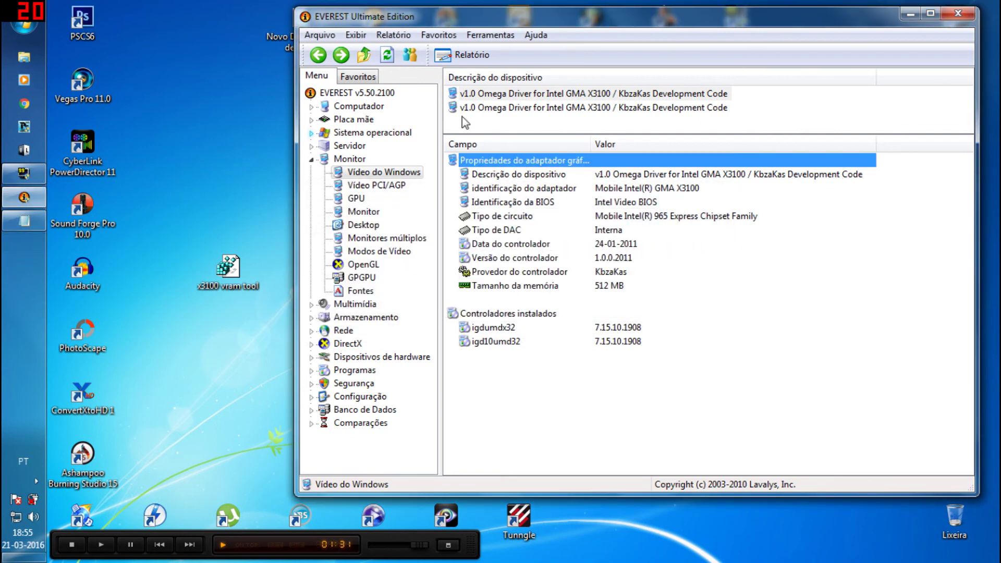
left_click(386, 58)
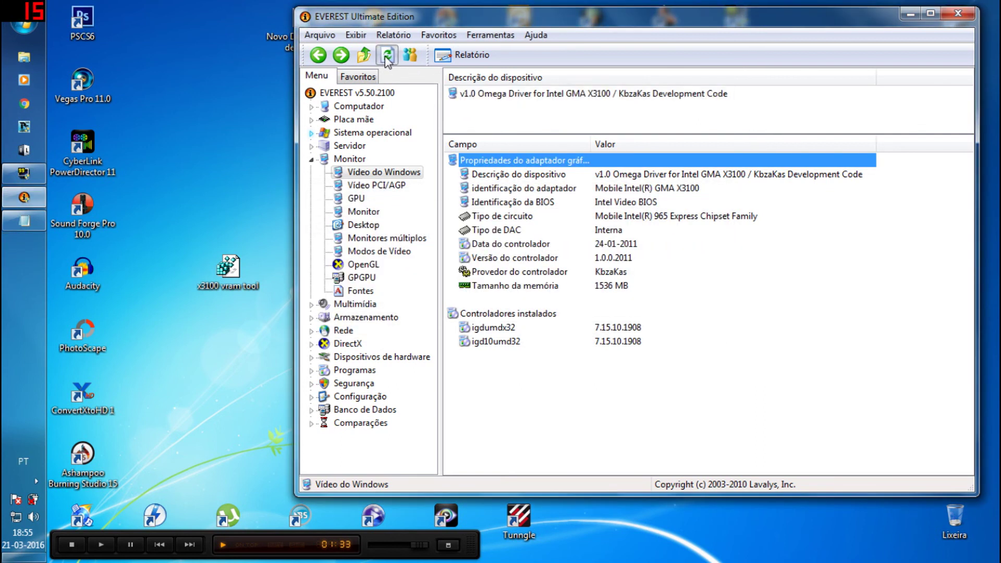
Try to launch NB Probe from the ASUS Utility program folder and dismiss its message.
left_click(27, 31)
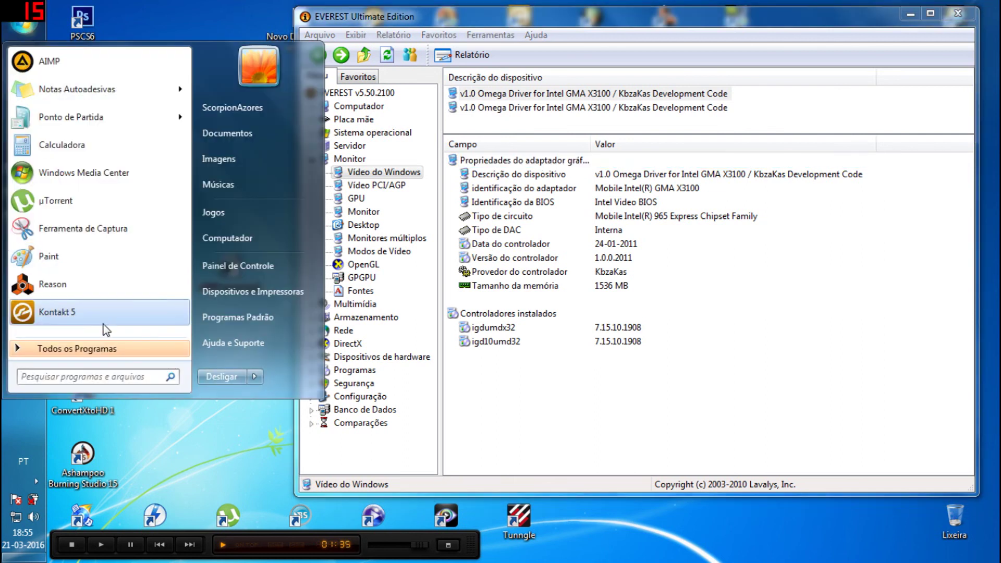
left_click(110, 350)
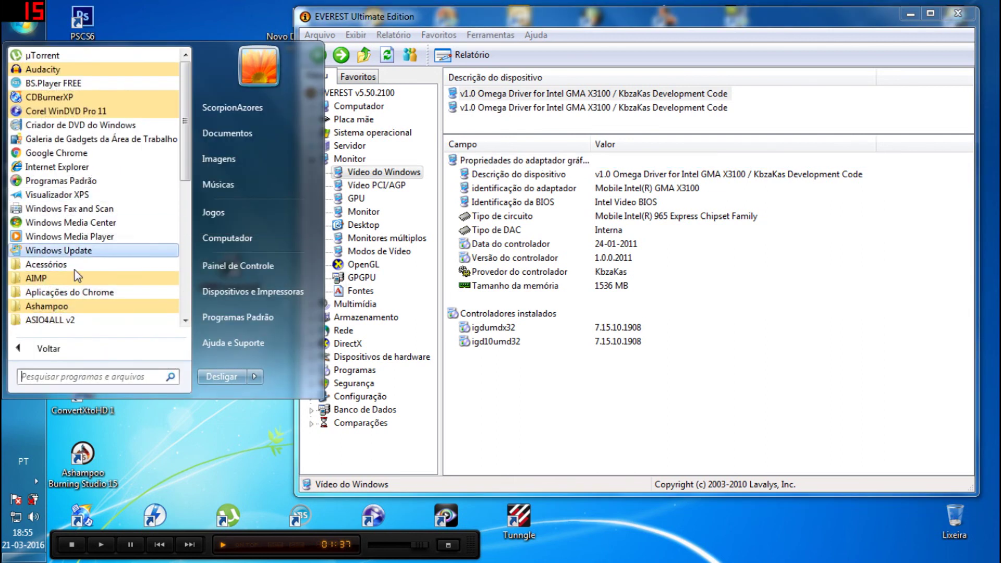
scroll(67, 321, "down", 1)
left_click(61, 293)
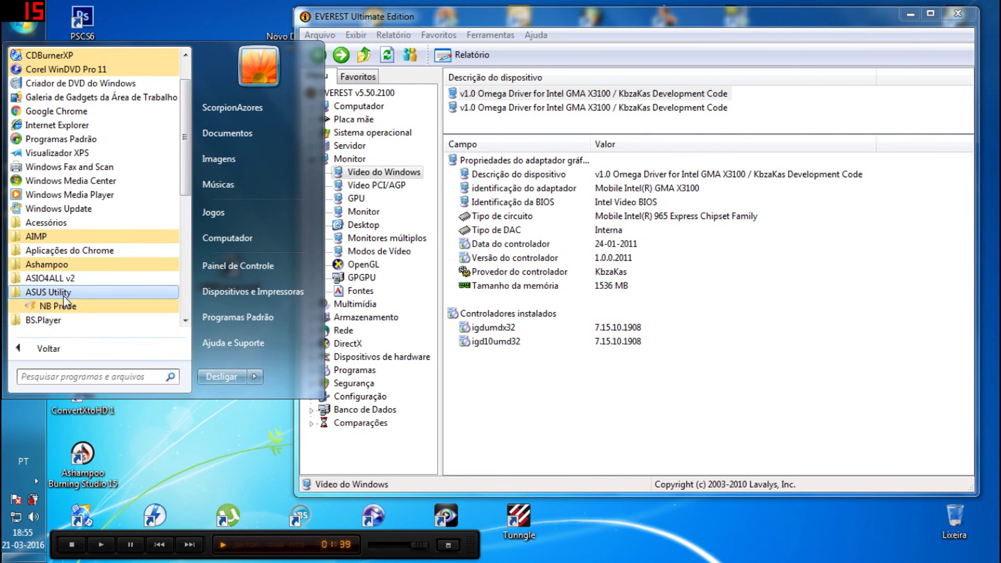
left_click(69, 305)
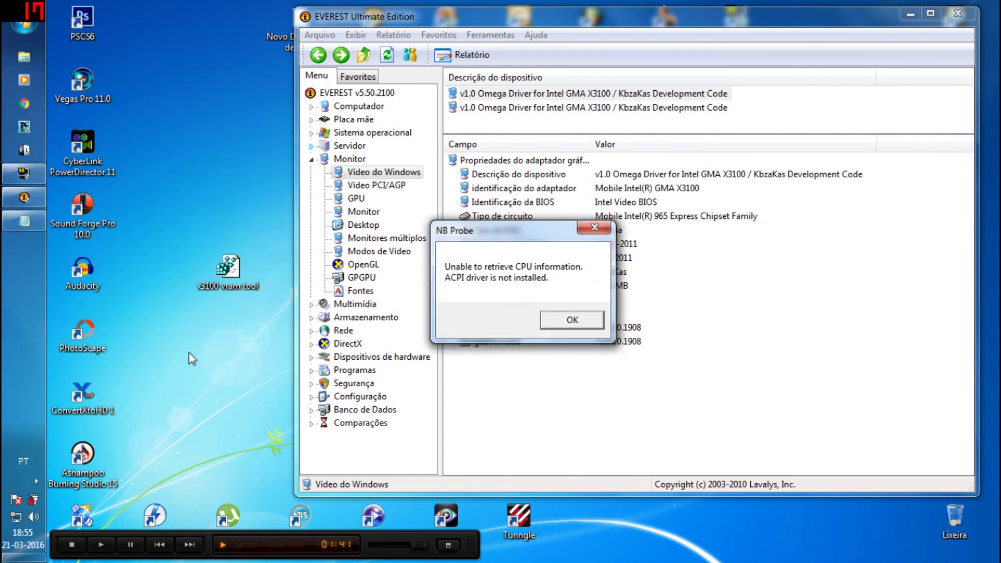
left_click(572, 320)
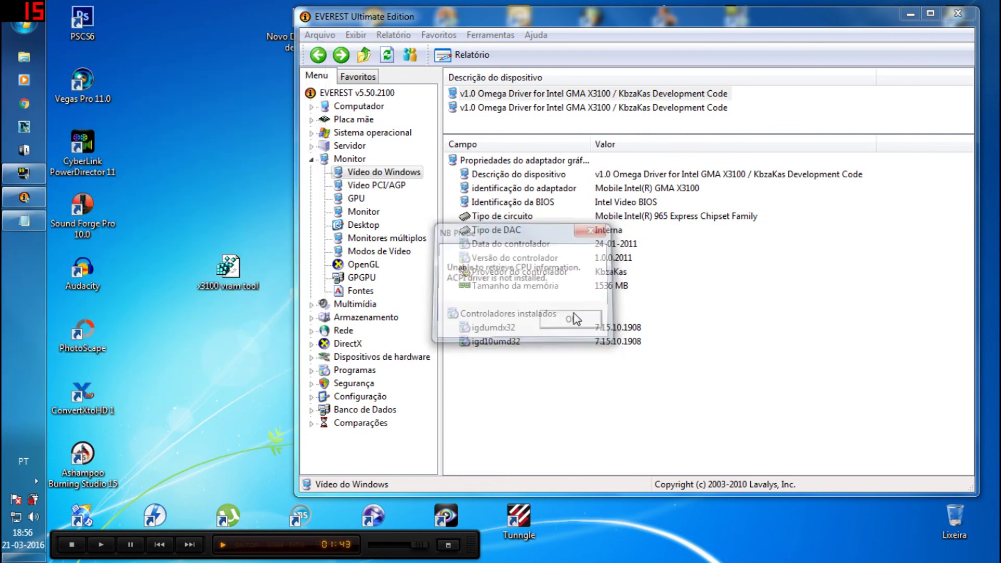
Recheck the graphics adapter's memory size on EVEREST's refreshed Windows video page.
left_click(387, 55)
left_click(610, 286)
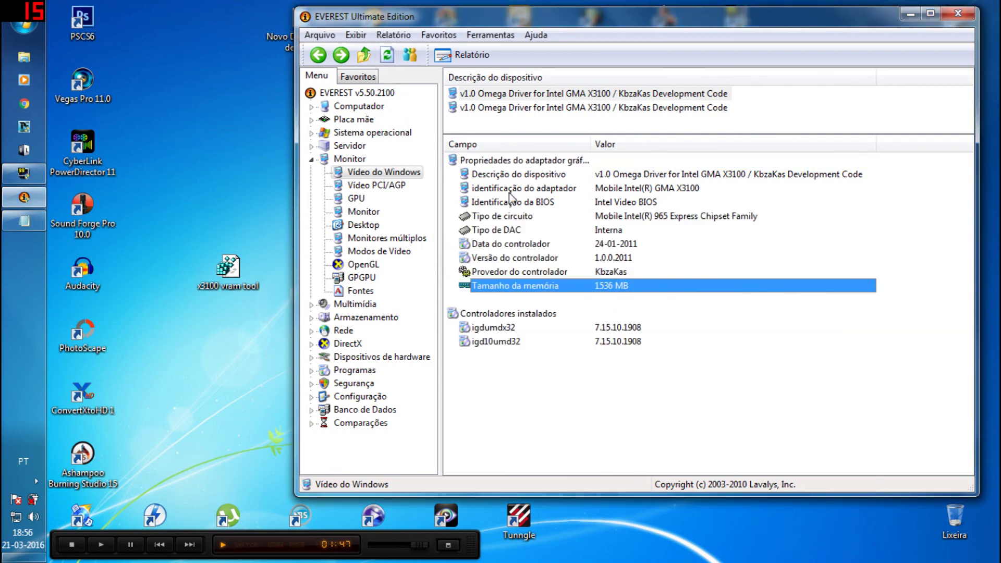
left_click(387, 55)
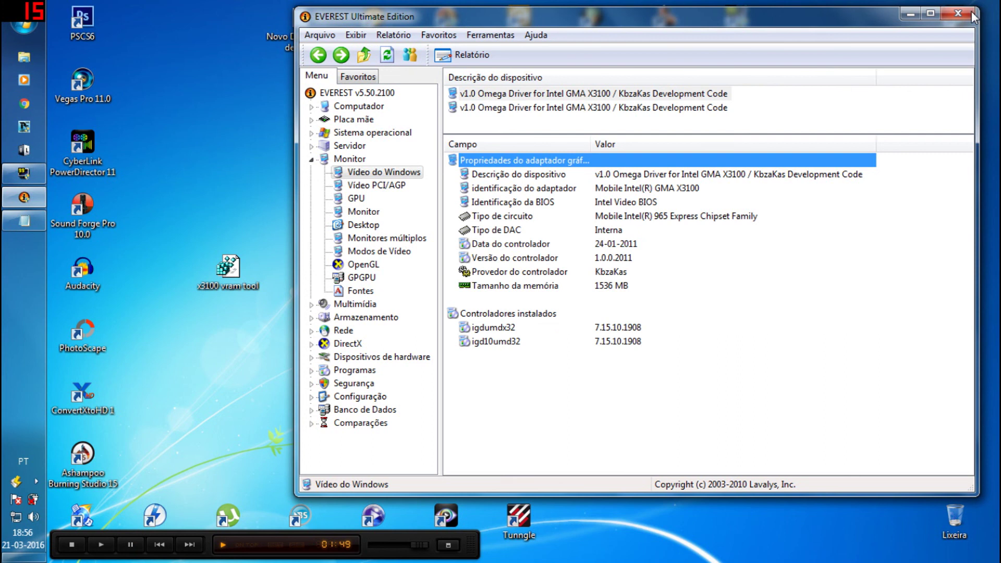
Close EVEREST, move the "x3100 vram tool" file to the middle of the desktop, and refresh the desktop.
left_click(957, 13)
left_click_drag(227, 270, 466, 276)
right_click(630, 252)
left_click(636, 295)
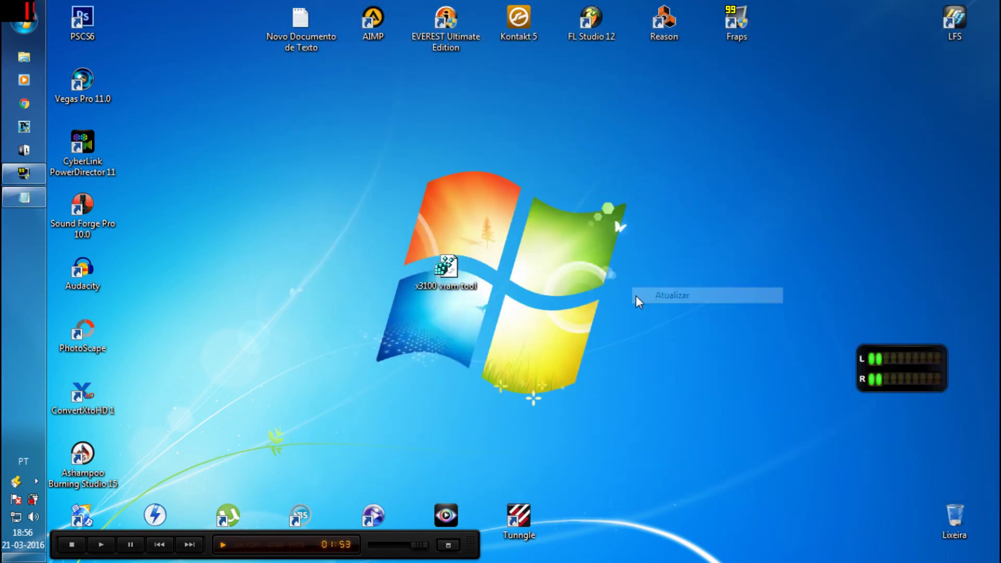